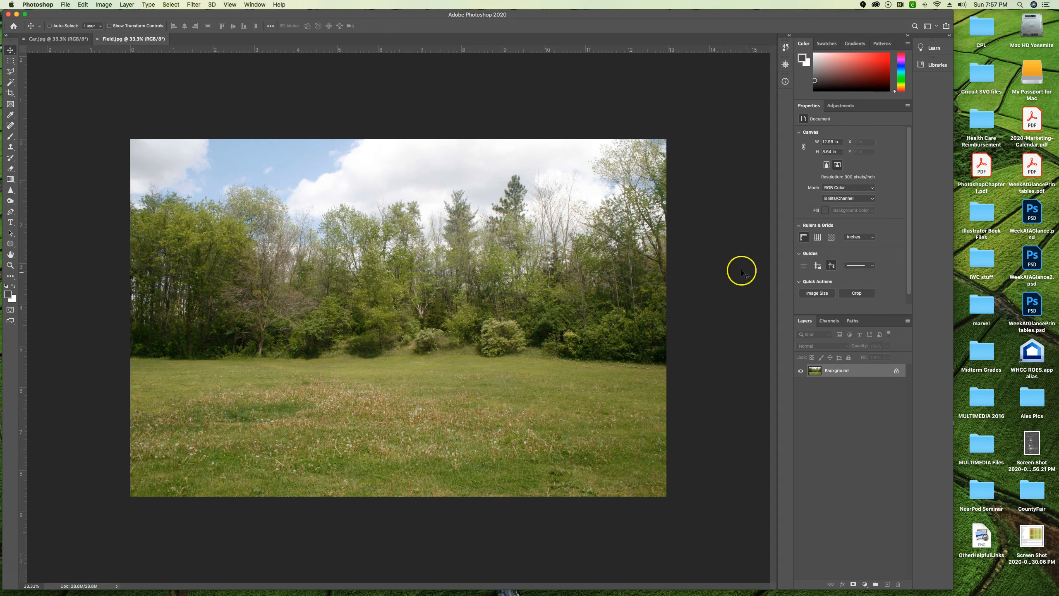
Convert the locked Background layer of Car.jpg to a normal layer with the Move tool.
click(43, 39)
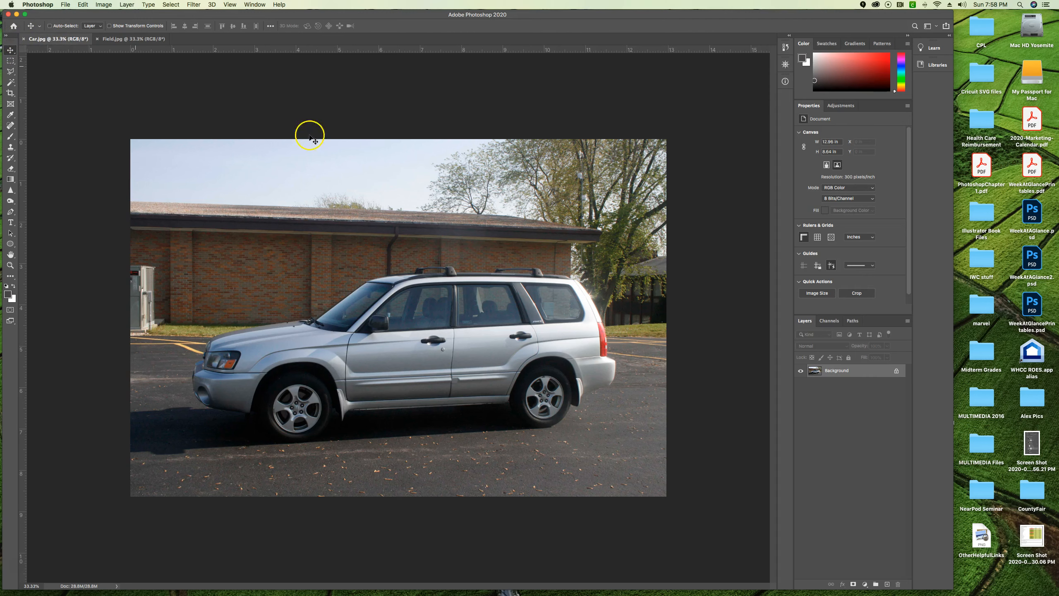
click(453, 351)
drag(453, 351, 273, 129)
drag(276, 109, 276, 109)
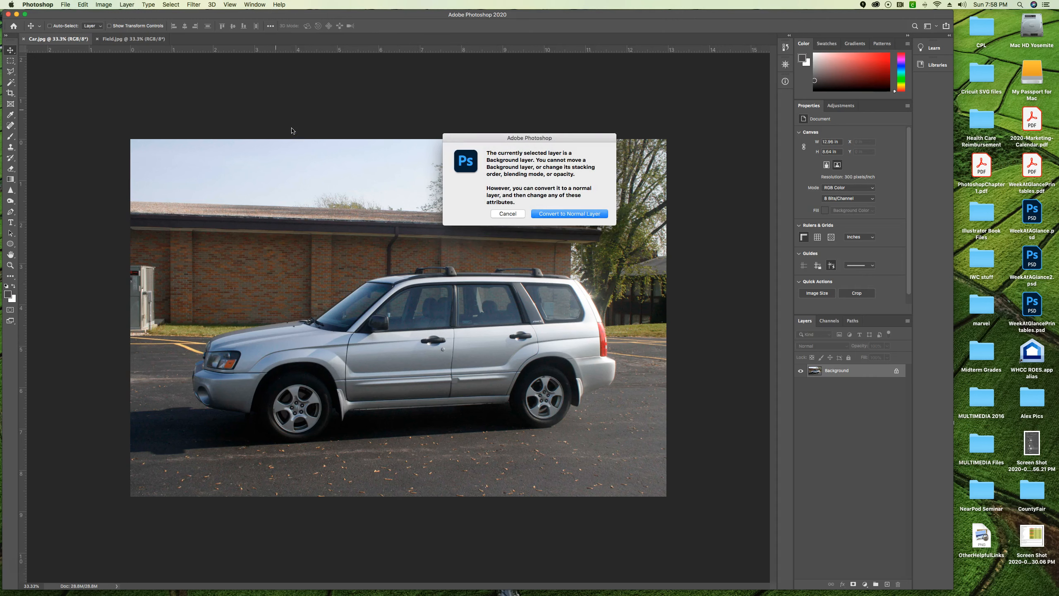
click(588, 214)
drag(400, 263, 323, 271)
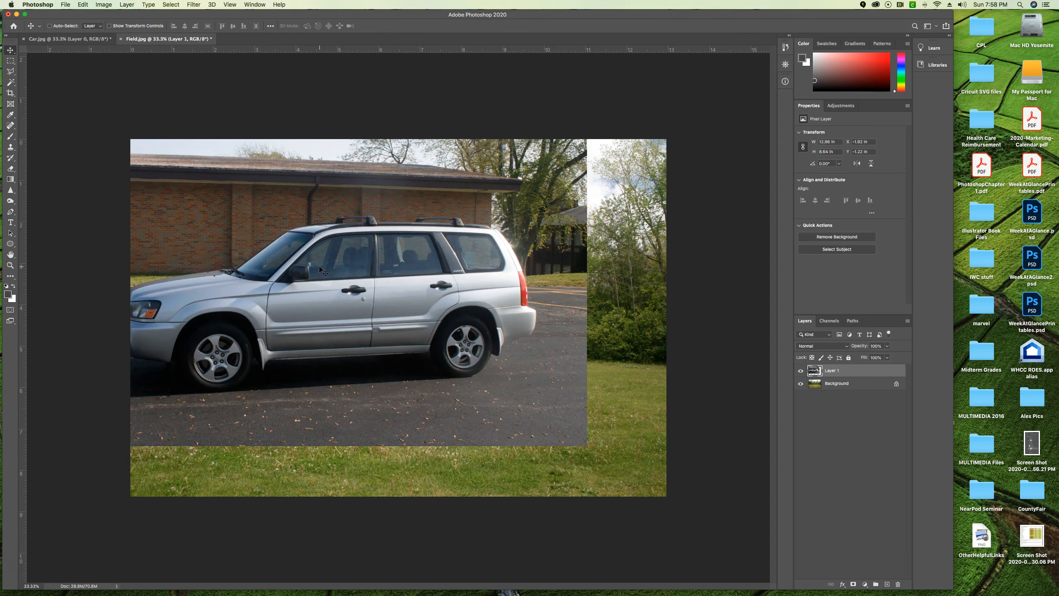
key(super+z)
click(180, 148)
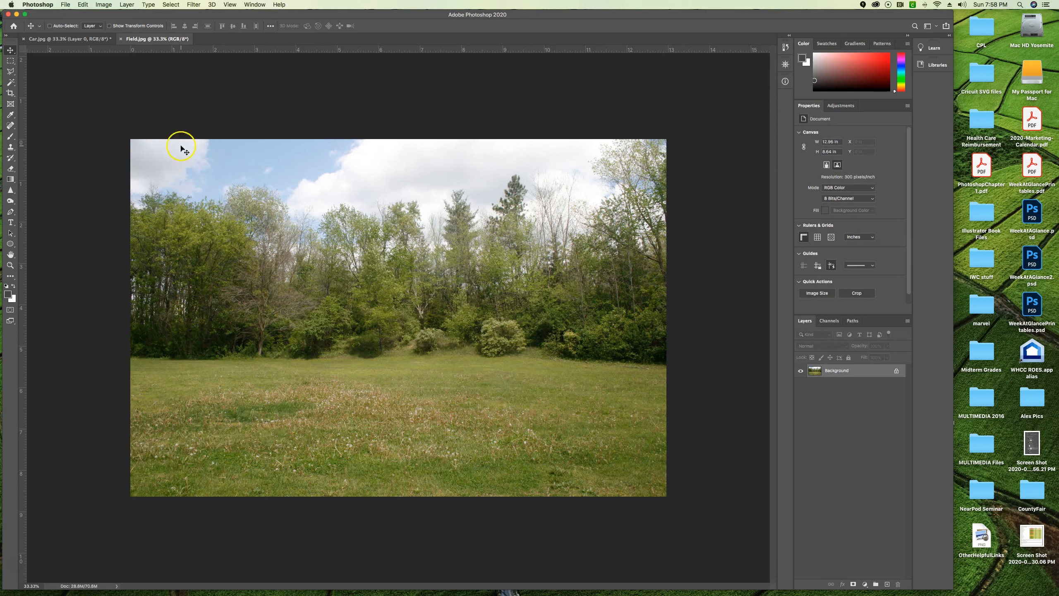
Copy the car layer from Car.jpg into Field.jpg and align it so it covers the whole canvas.
click(72, 39)
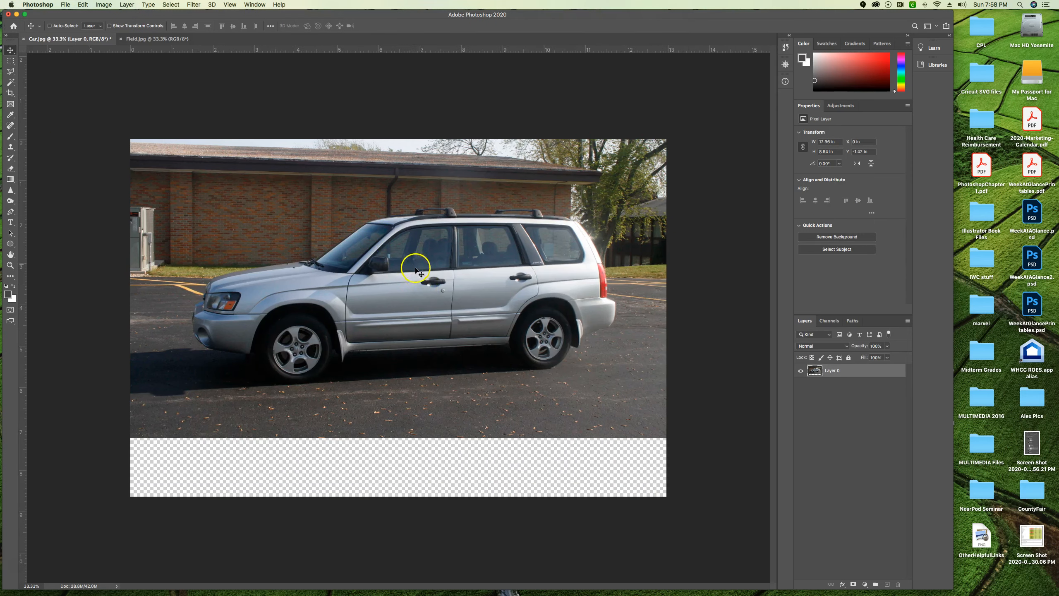
drag(417, 270, 361, 402)
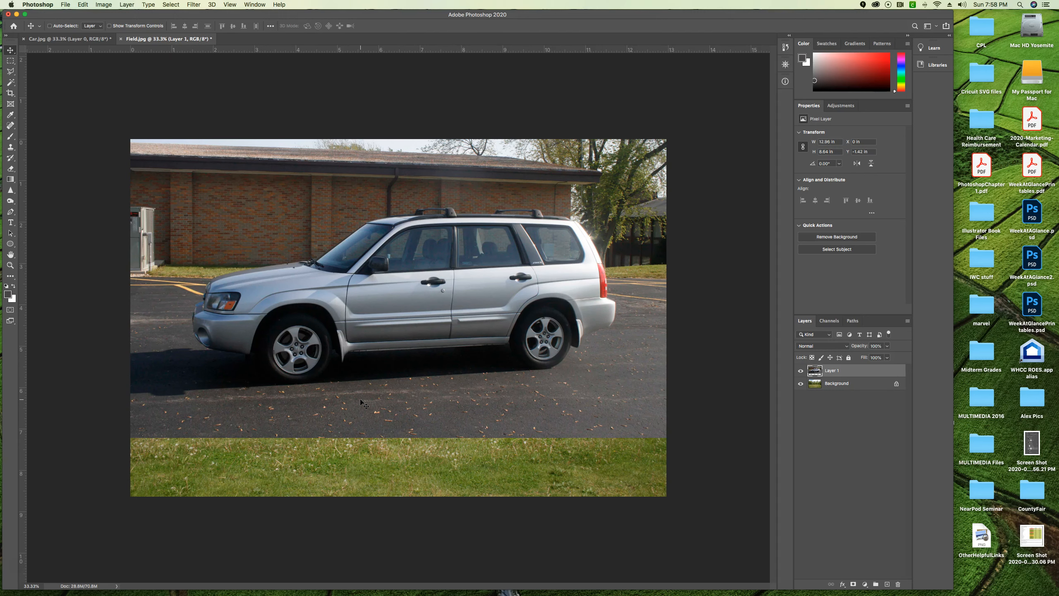
drag(234, 221, 252, 244)
drag(313, 258, 297, 295)
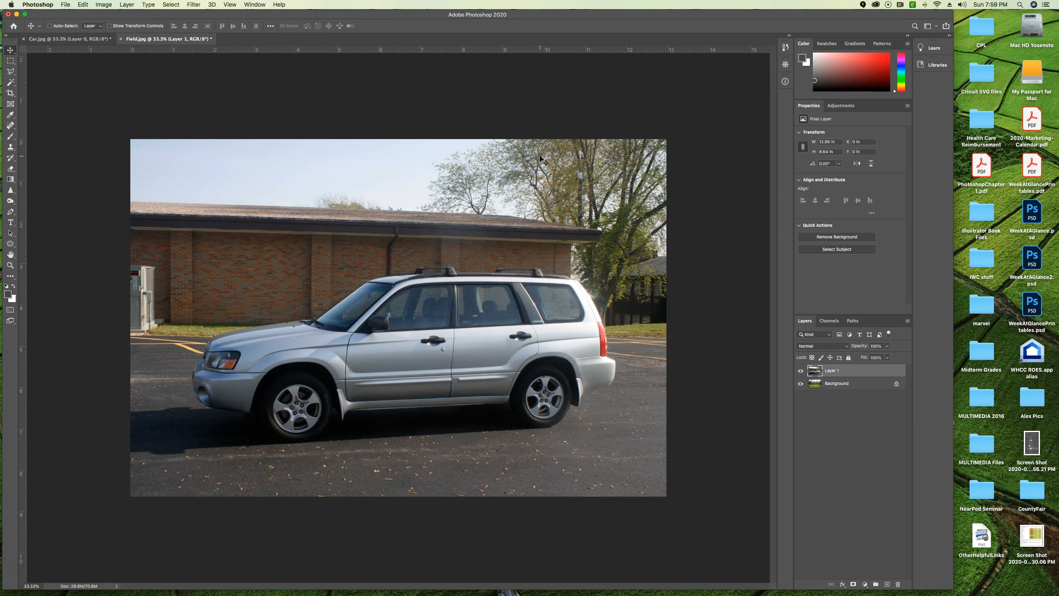
Close the Car.jpg document without saving its changes.
mouse_move(231, 116)
mouse_down()
mouse_move(66, 38)
mouse_move(66, 54)
mouse_up()
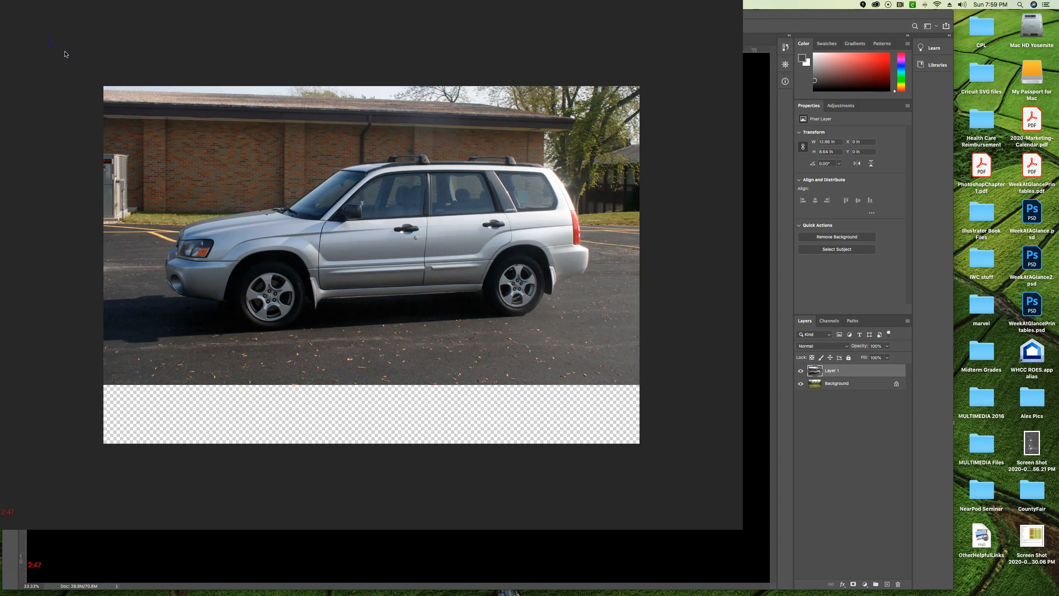
click(23, 39)
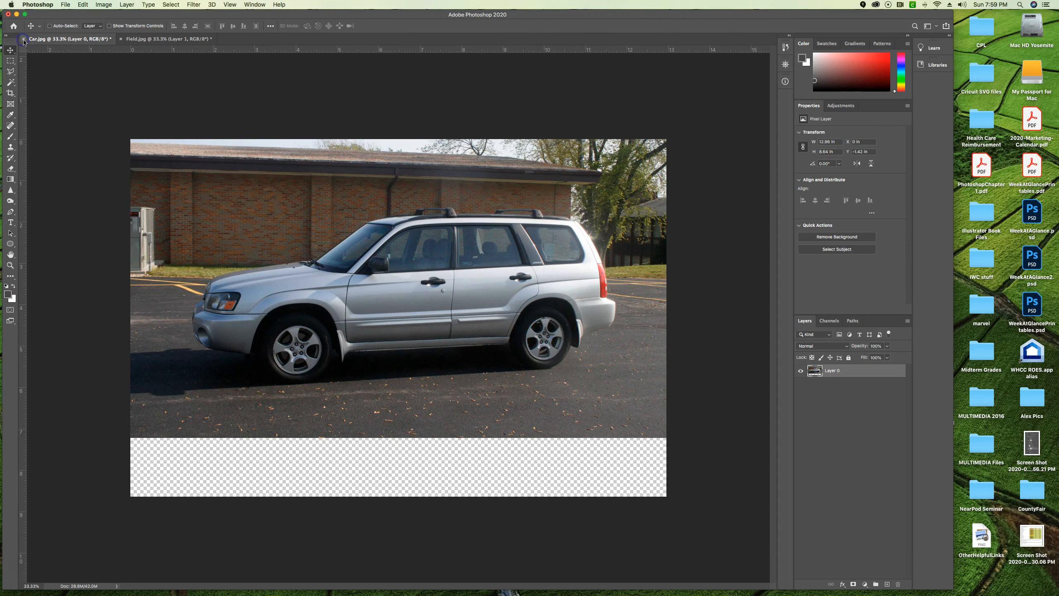
click(504, 196)
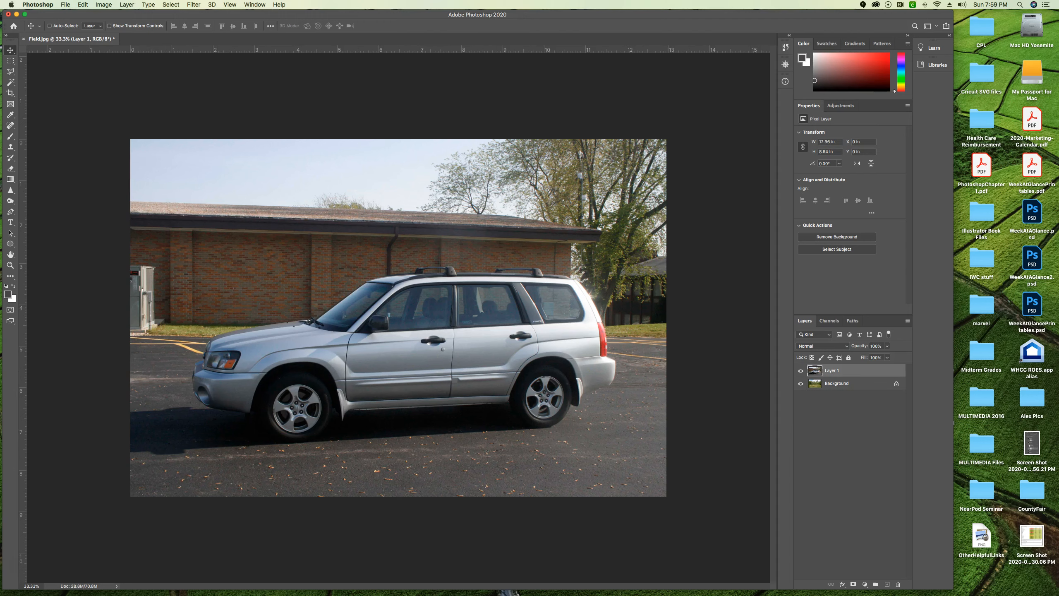
Select the car on Layer 1 with the Magic Wand tool's Select Subject command.
click(13, 86)
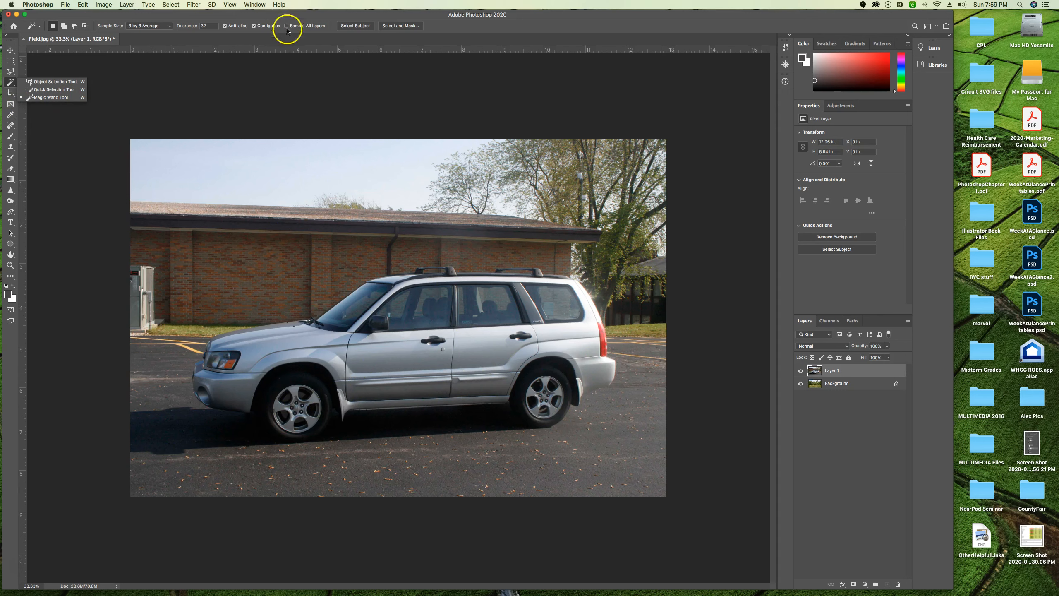
click(12, 85)
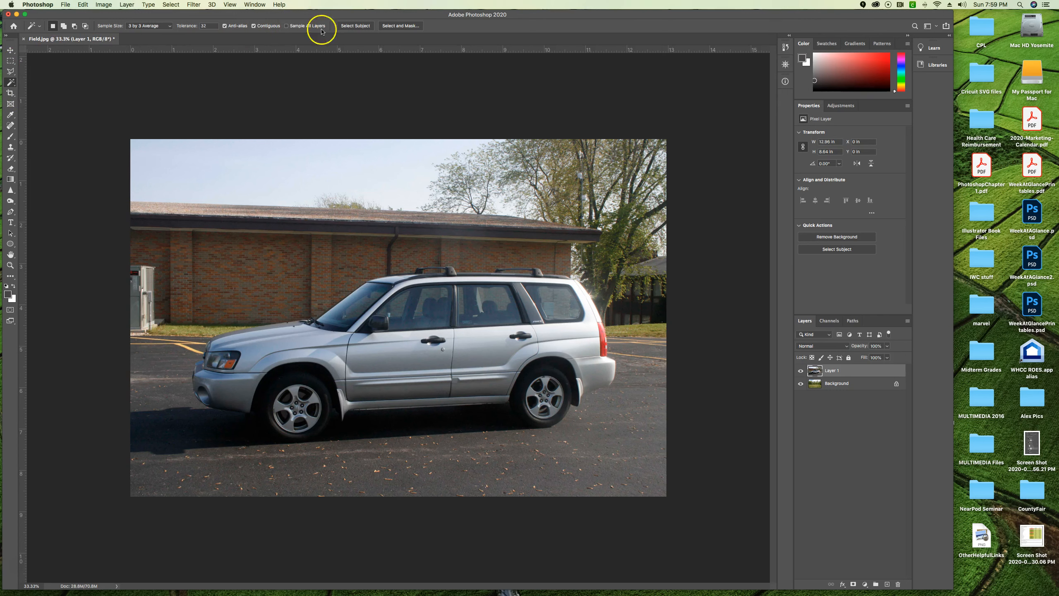
click(355, 27)
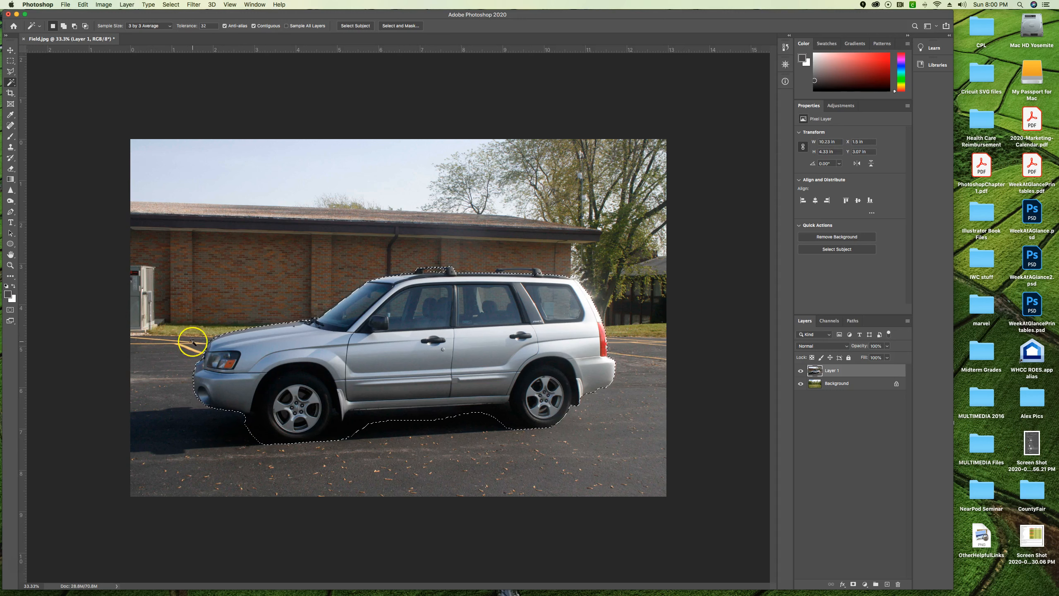
Subtract the shadow and pavement beneath the car body from the selection with the Quick Selection tool.
click(11, 84)
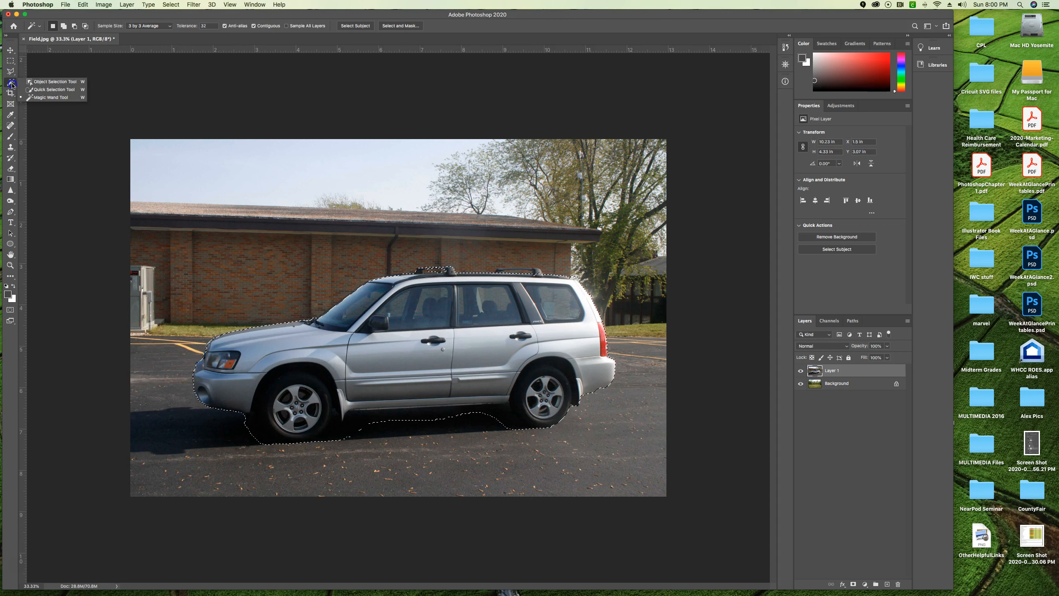
click(50, 90)
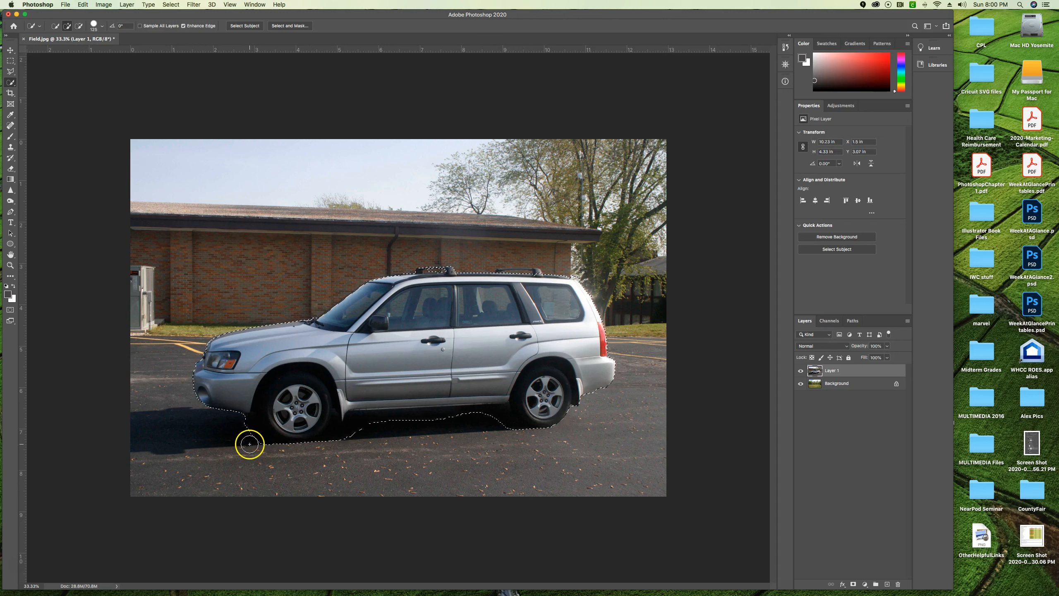
key(alt)
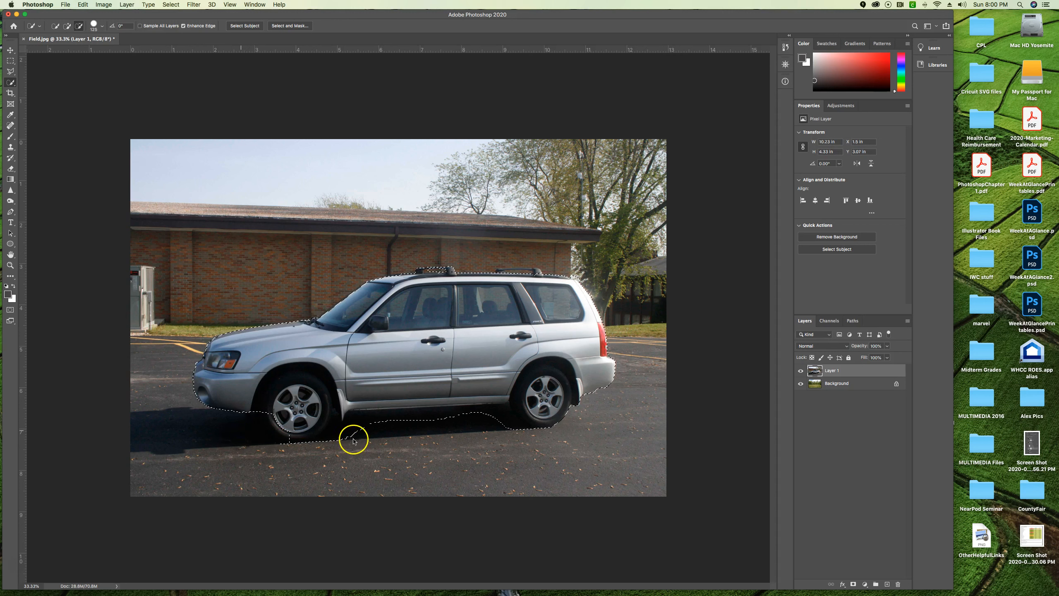
drag(408, 432, 499, 432)
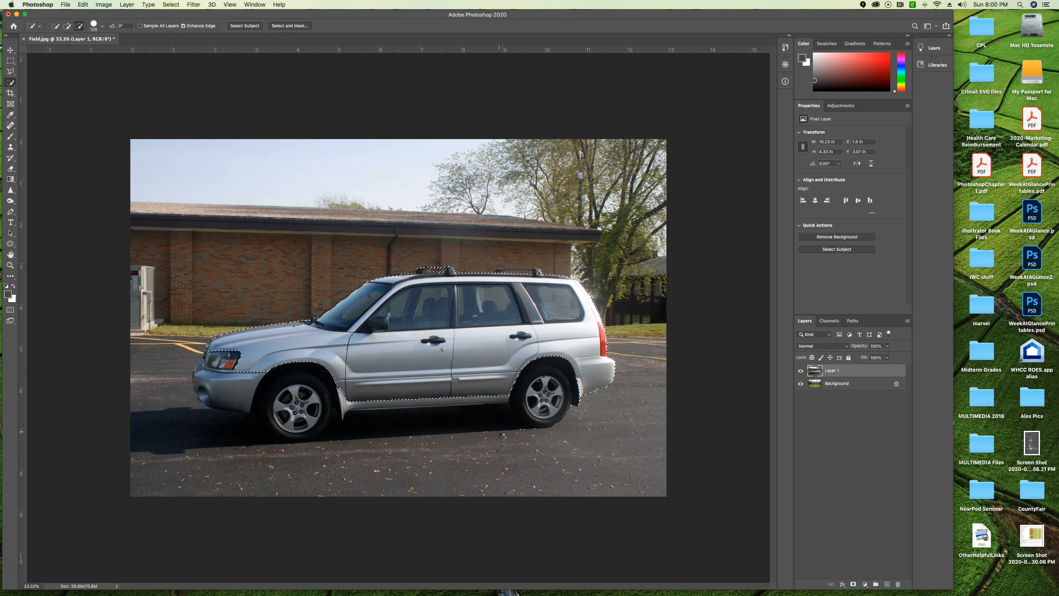
alt+click(528, 437)
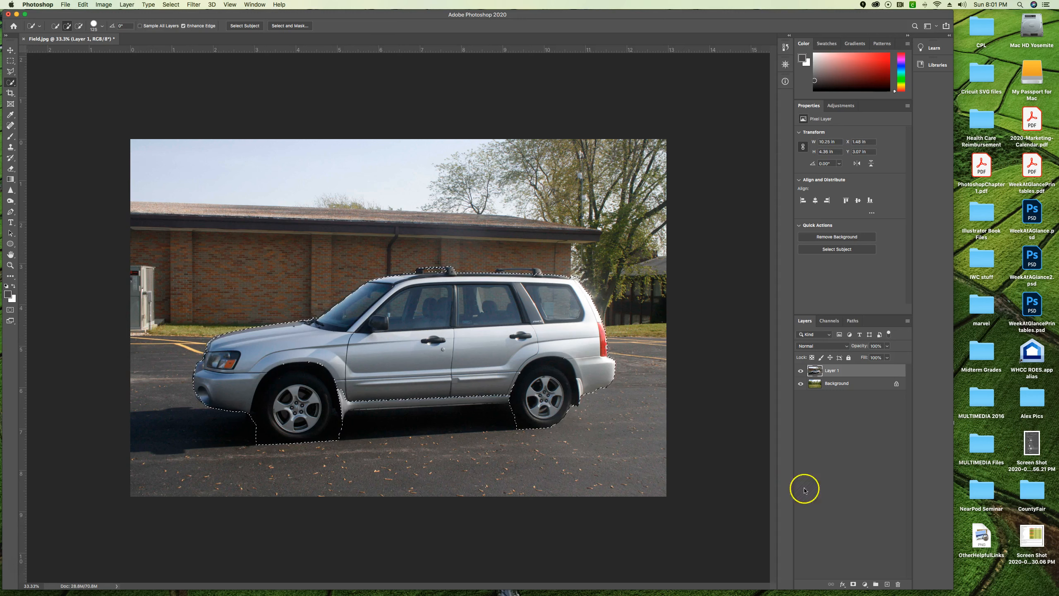
Add a layer mask to Layer 1 from the car selection, then view the mask alone and return to the image.
click(853, 585)
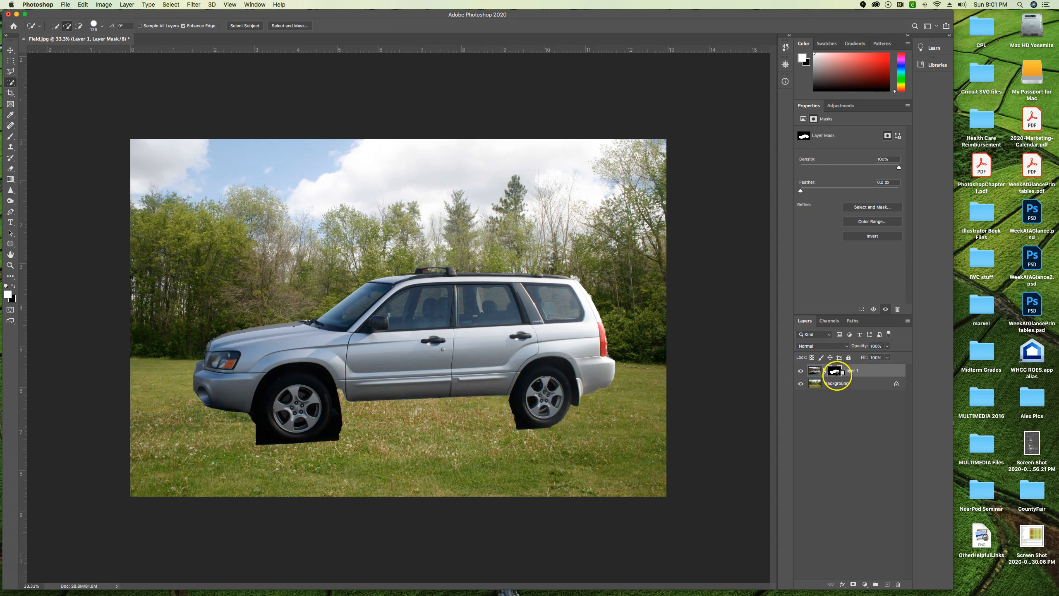
click(833, 374)
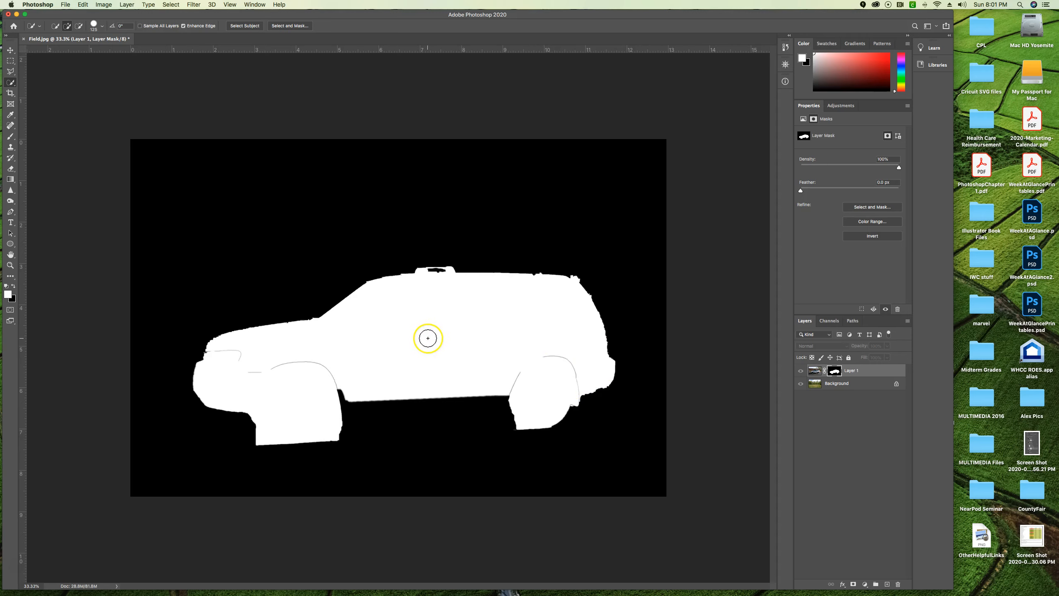
alt+click(834, 369)
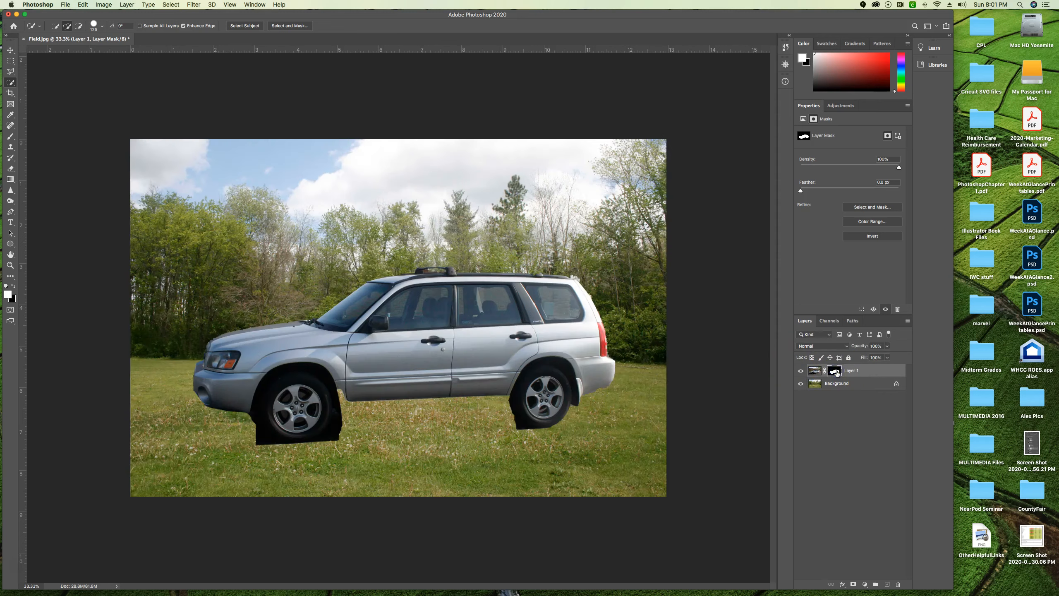
Set up a smaller Brush with black as the foreground color for painting on Layer 1's mask at the roof rack.
key(z)
drag(343, 334, 420, 293)
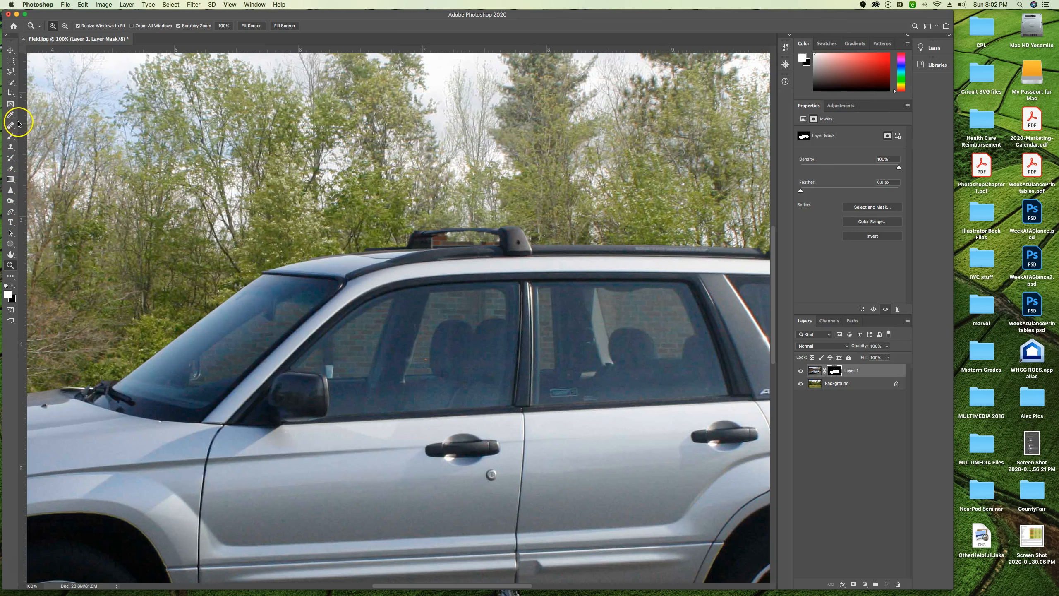
click(11, 136)
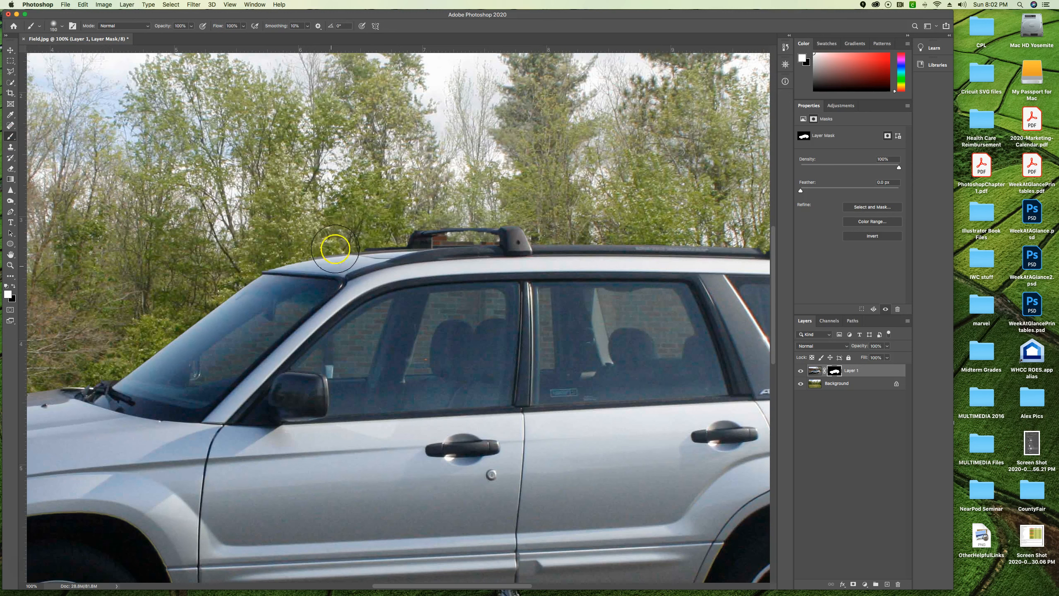
key(bracketleft)
key(bracketleft)
key(bracketleft)
key(bracketleft)
key(bracketleft)
key(bracketleft)
key(bracketleft)
click(13, 286)
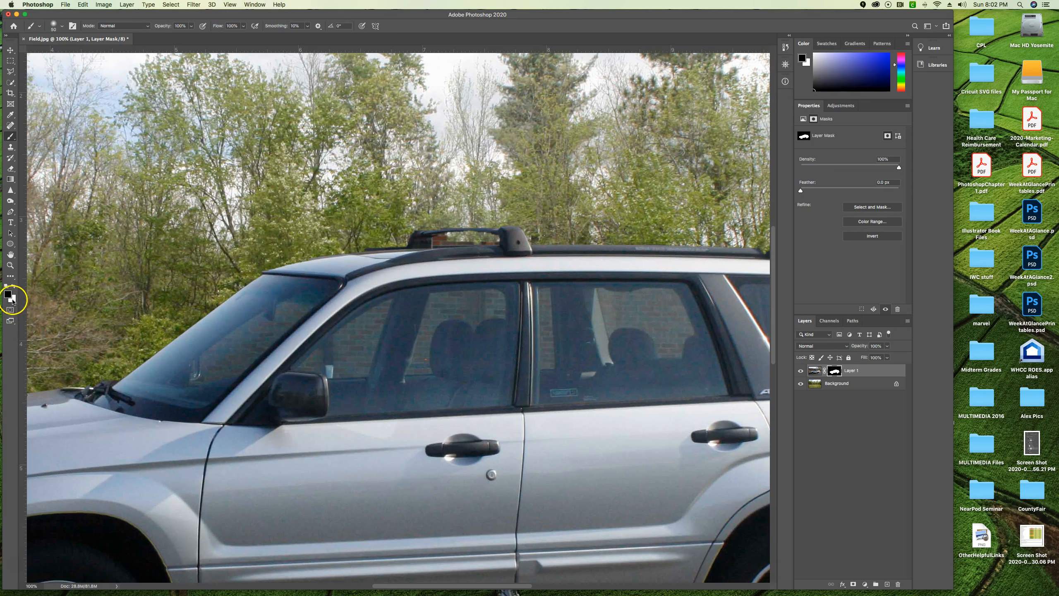
key(x)
key(x)
key(x)
key(x)
Set the brush hardness to 100% and mask out the leftover brick inside the front roof rack bar.
drag(445, 241, 446, 240)
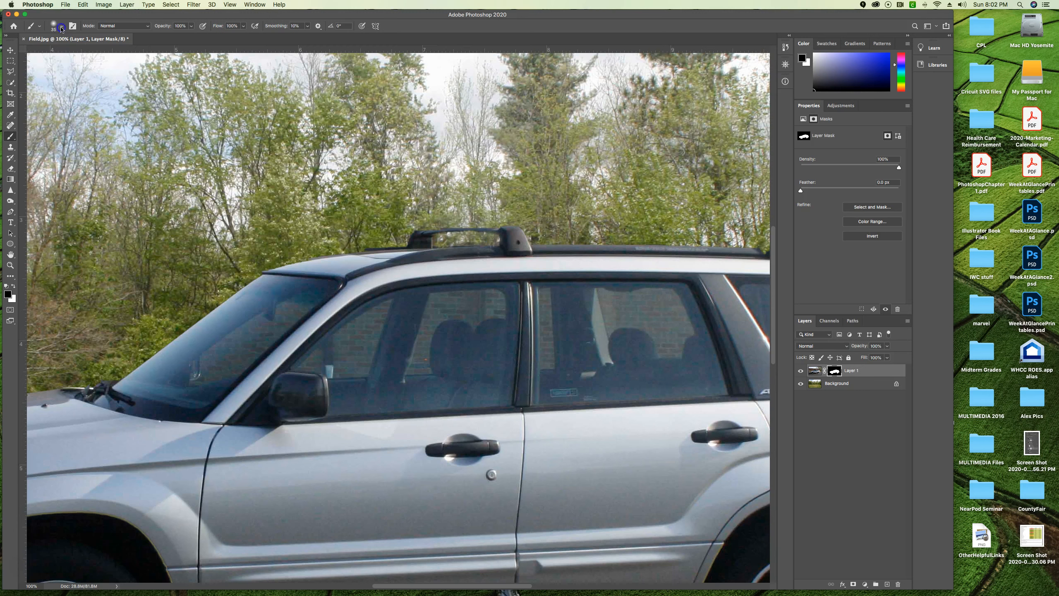
click(55, 27)
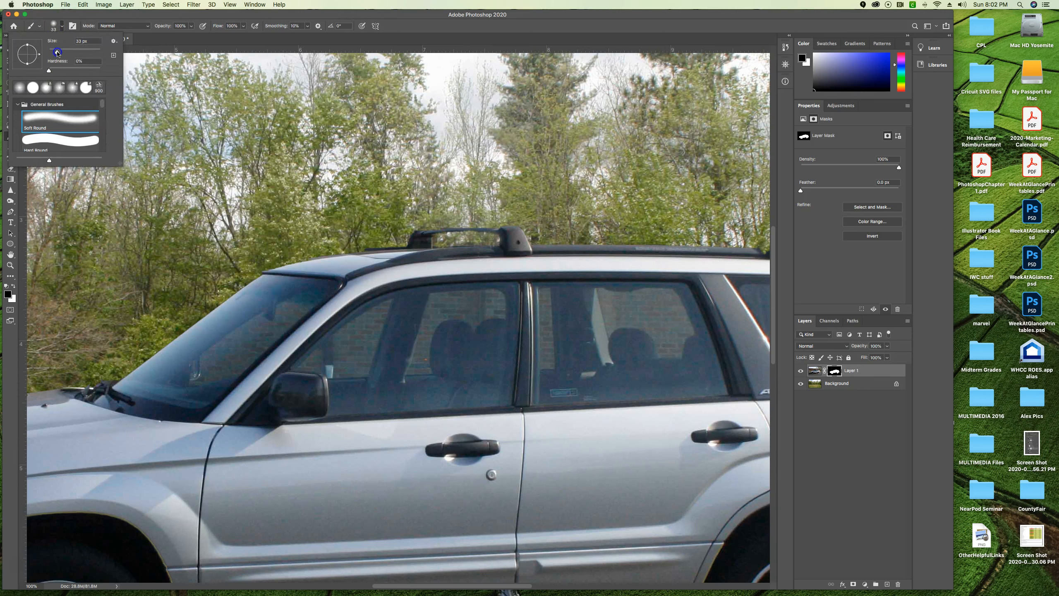
drag(49, 71, 118, 70)
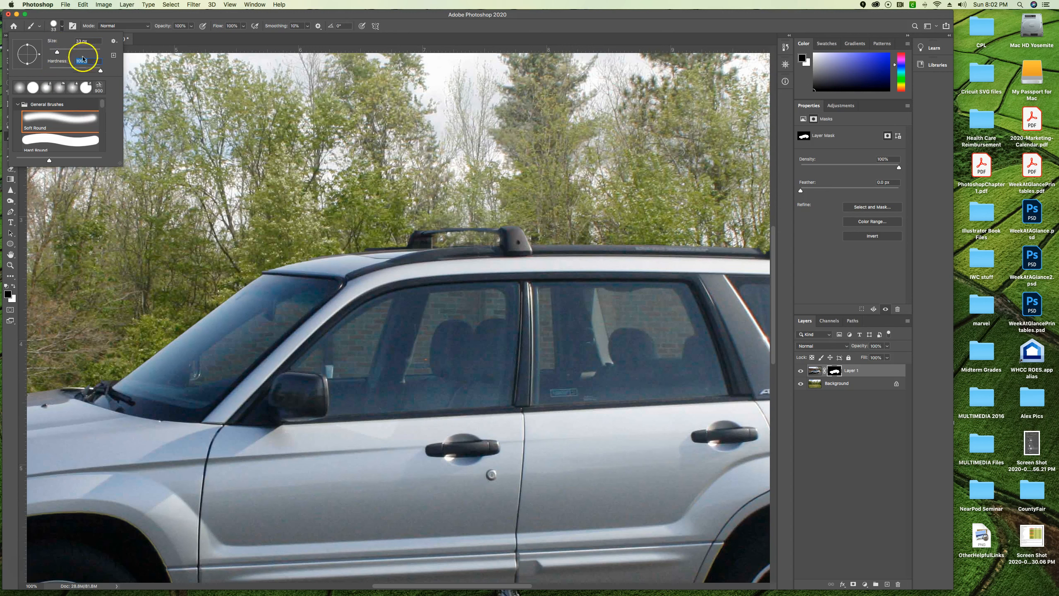
key(Return)
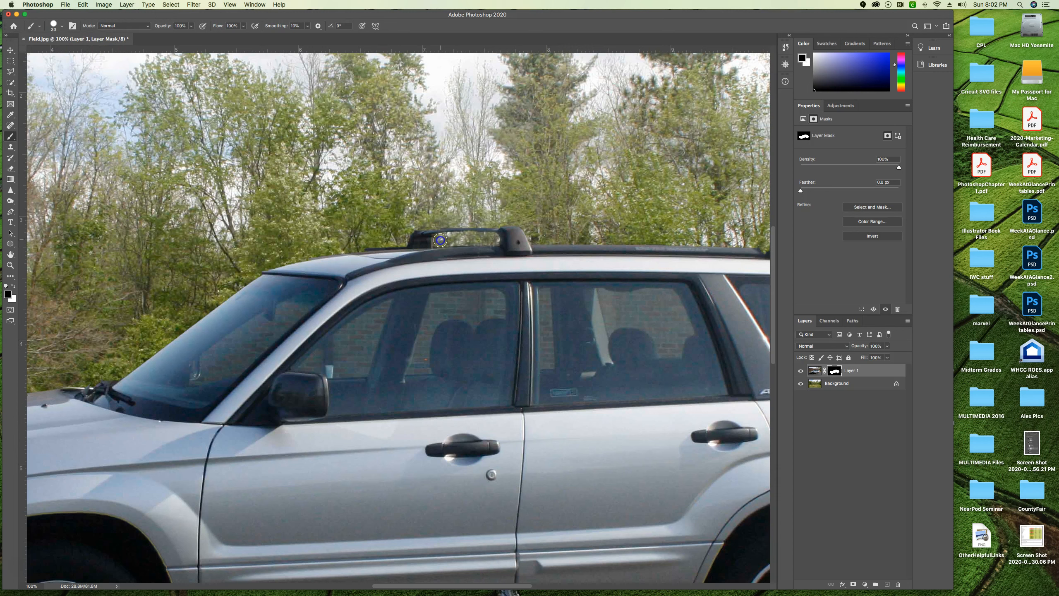
mouse_move(441, 240)
mouse_down()
mouse_move(477, 251)
mouse_move(448, 244)
mouse_move(506, 242)
mouse_move(475, 242)
mouse_up()
Paint black on the mask along the rear tire's edge to hide the leftover dark pavement around it.
key(space)
drag(651, 270, 371, 243)
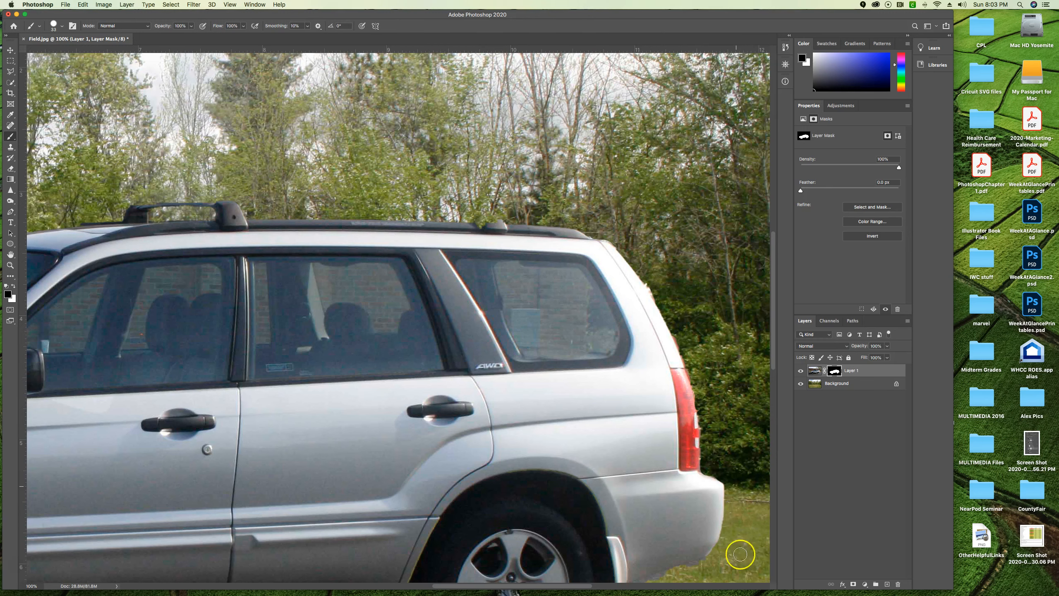
mouse_move(705, 551)
mouse_down()
mouse_move(711, 203)
mouse_move(728, 217)
mouse_move(653, 262)
mouse_up()
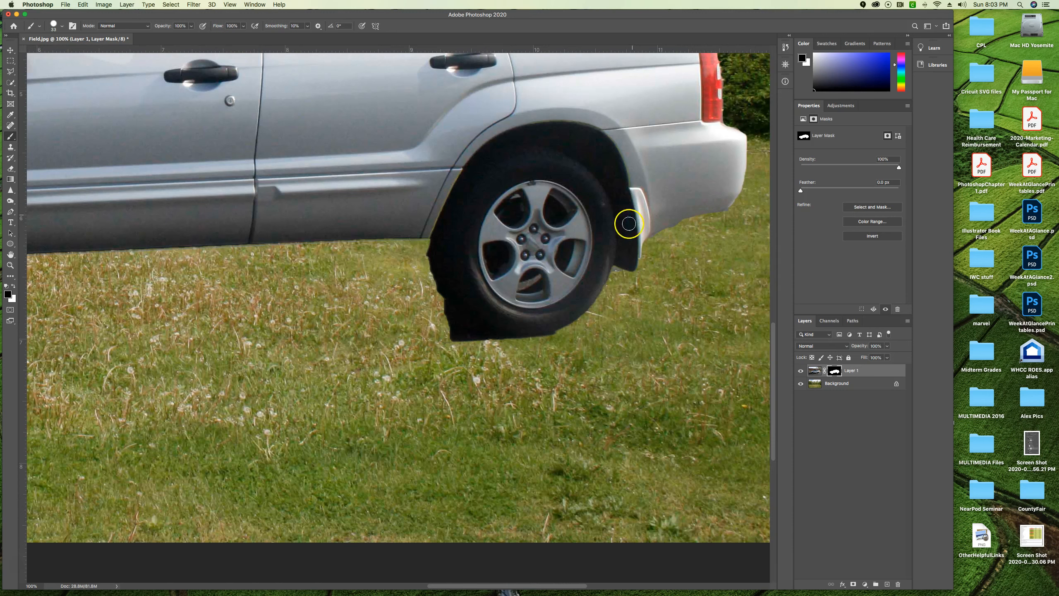
mouse_move(428, 246)
mouse_down()
mouse_move(437, 284)
mouse_move(474, 329)
mouse_move(445, 287)
mouse_move(475, 326)
mouse_move(502, 337)
mouse_move(578, 340)
mouse_move(437, 329)
mouse_move(442, 315)
mouse_move(451, 327)
mouse_up()
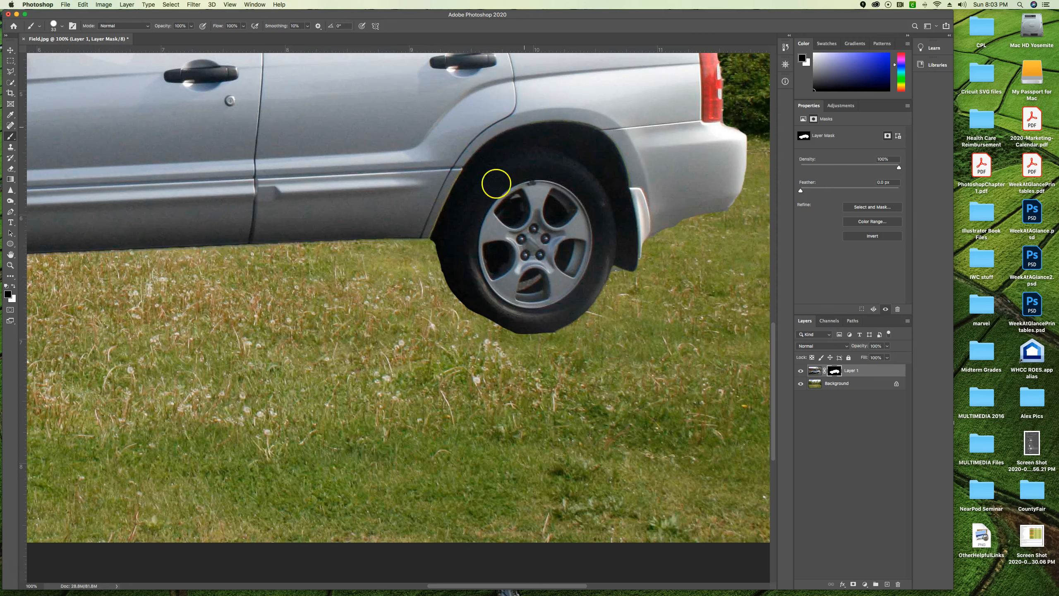
Paint black on the mask around the front tire to hide the leftover dark pavement beside and below it.
drag(260, 291, 674, 329)
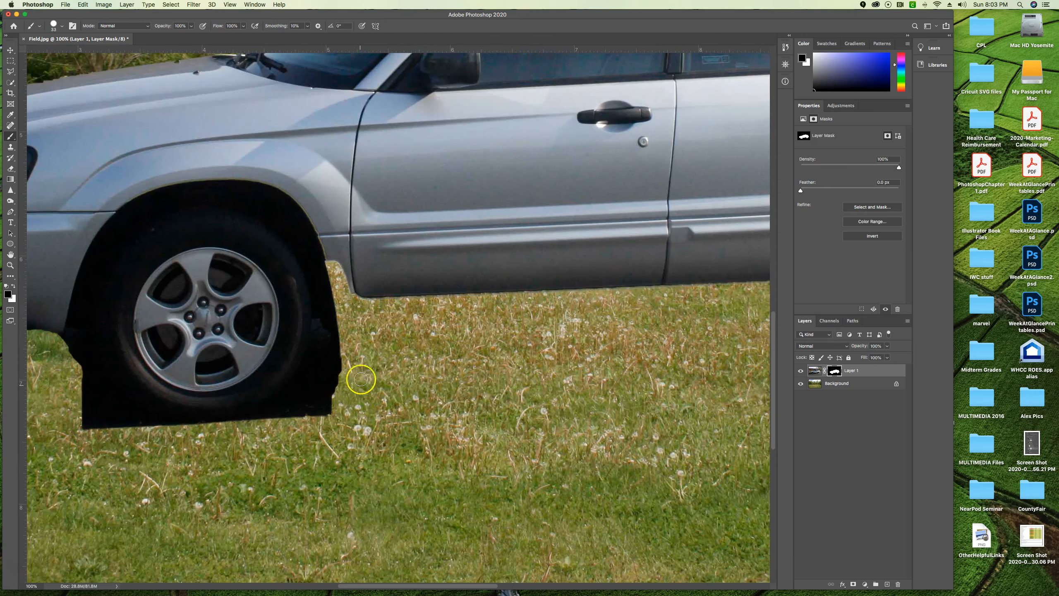
mouse_move(329, 281)
mouse_down()
mouse_move(302, 400)
mouse_move(311, 416)
mouse_move(327, 412)
mouse_move(320, 389)
mouse_up()
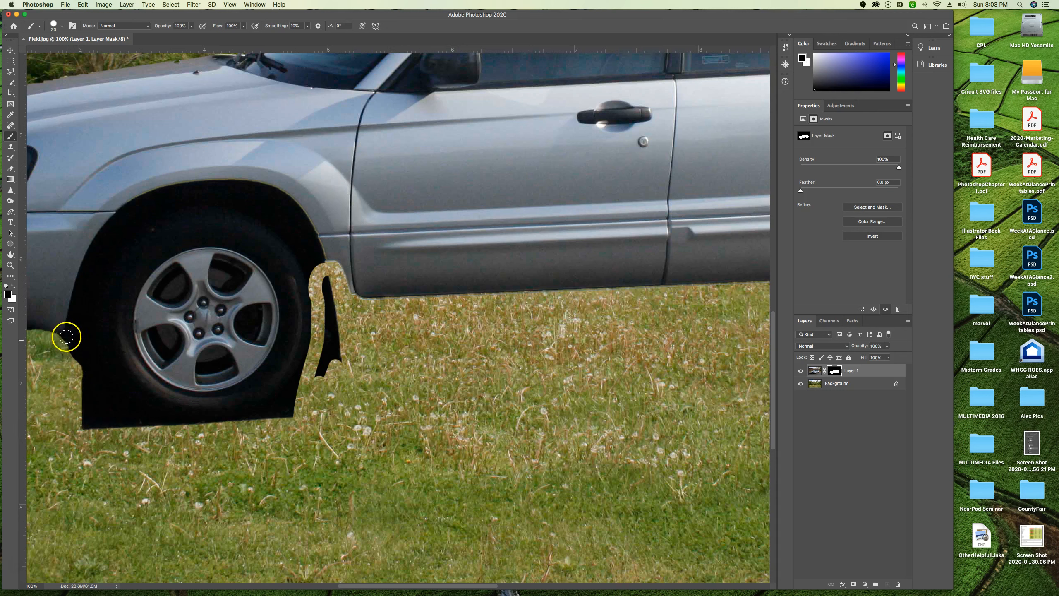
mouse_move(68, 343)
mouse_down()
mouse_move(139, 392)
mouse_move(120, 373)
mouse_move(183, 414)
mouse_move(213, 416)
mouse_move(255, 410)
mouse_move(306, 379)
mouse_move(318, 354)
mouse_move(280, 414)
mouse_move(254, 420)
mouse_move(277, 424)
mouse_move(299, 402)
mouse_move(210, 425)
mouse_move(117, 412)
mouse_move(72, 369)
mouse_move(91, 365)
mouse_move(82, 356)
mouse_move(150, 423)
mouse_move(57, 398)
mouse_move(225, 468)
mouse_move(366, 398)
mouse_move(340, 382)
mouse_move(323, 280)
mouse_move(325, 374)
mouse_move(334, 306)
mouse_move(356, 388)
mouse_move(340, 257)
mouse_move(324, 273)
mouse_move(337, 270)
mouse_move(320, 266)
mouse_move(305, 284)
mouse_move(328, 284)
mouse_move(310, 288)
mouse_move(351, 288)
mouse_move(318, 293)
mouse_move(366, 297)
mouse_move(304, 303)
mouse_move(464, 300)
mouse_move(340, 312)
mouse_move(456, 317)
mouse_move(494, 336)
mouse_move(356, 335)
mouse_move(338, 317)
mouse_move(318, 329)
mouse_move(346, 353)
mouse_up()
Enlarge the brush to 50 px and paint white on the mask to reveal the front mud flap and adjoining rocker panel.
key(bracketright)
key(bracketright)
key(bracketright)
key(x)
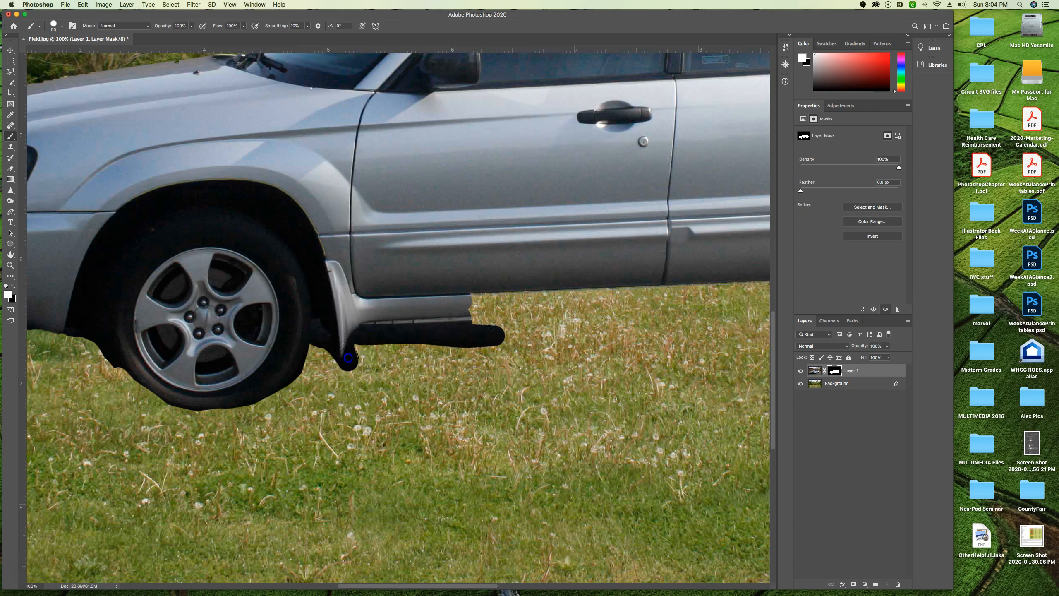
drag(630, 326, 350, 317)
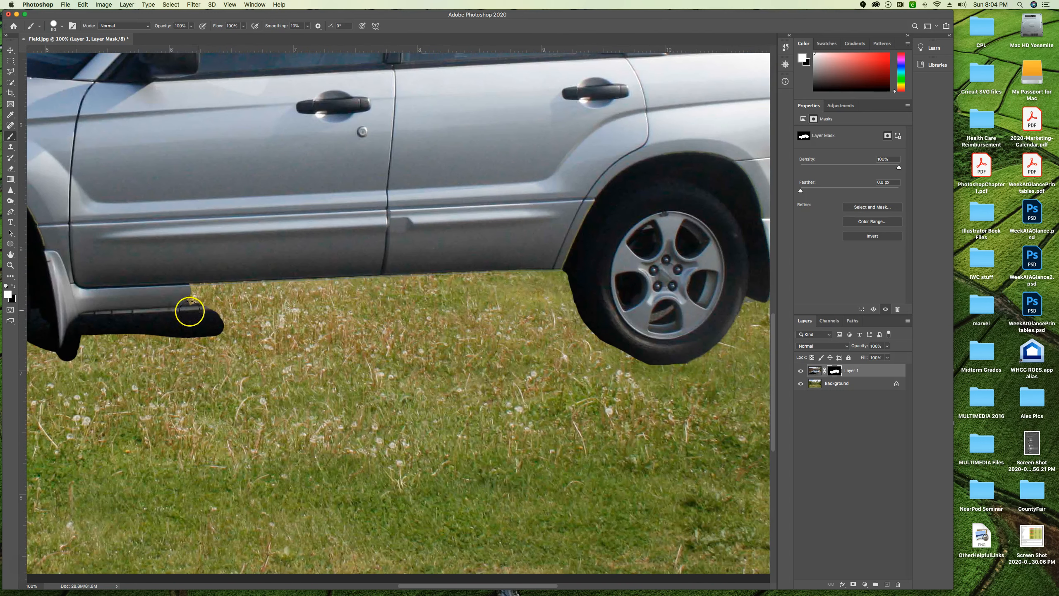
Hide the panels and paint white on the mask to restore the rocker panel, underbody and rear mud flap.
drag(217, 330, 608, 307)
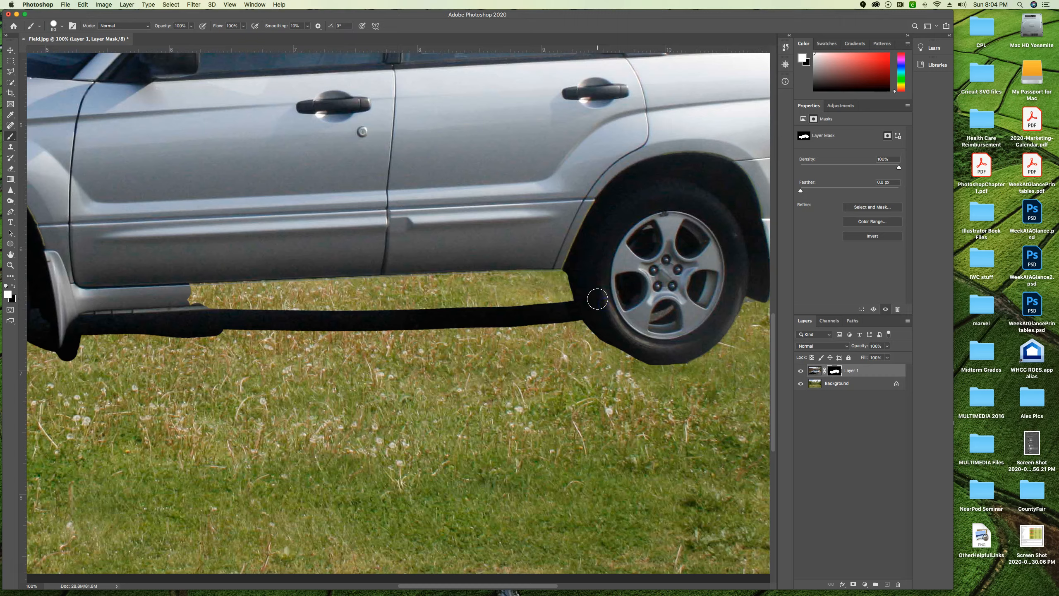
key(Tab)
mouse_move(170, 281)
mouse_down()
mouse_move(235, 273)
mouse_move(244, 293)
mouse_move(560, 287)
mouse_move(454, 255)
mouse_move(516, 255)
mouse_move(549, 239)
mouse_move(571, 207)
mouse_up()
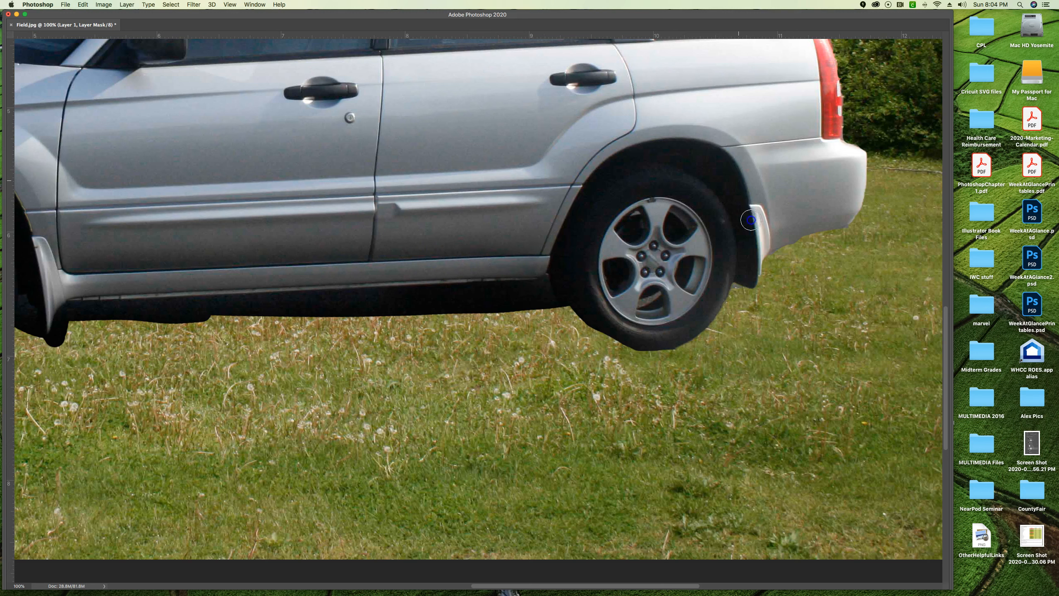
drag(575, 302, 576, 302)
drag(649, 342, 646, 342)
Cycle through the screen modes to view the car's roof area in full screen.
mouse_move(548, 83)
mouse_down()
mouse_move(656, 504)
mouse_move(695, 523)
mouse_move(588, 363)
mouse_move(577, 336)
mouse_move(583, 300)
mouse_move(461, 295)
mouse_up()
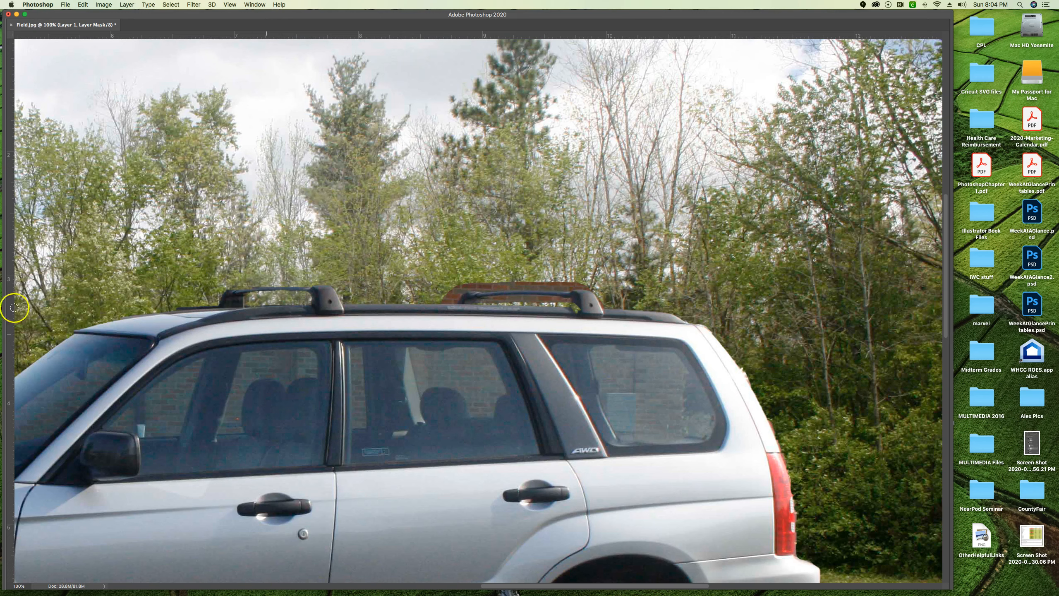
key(f)
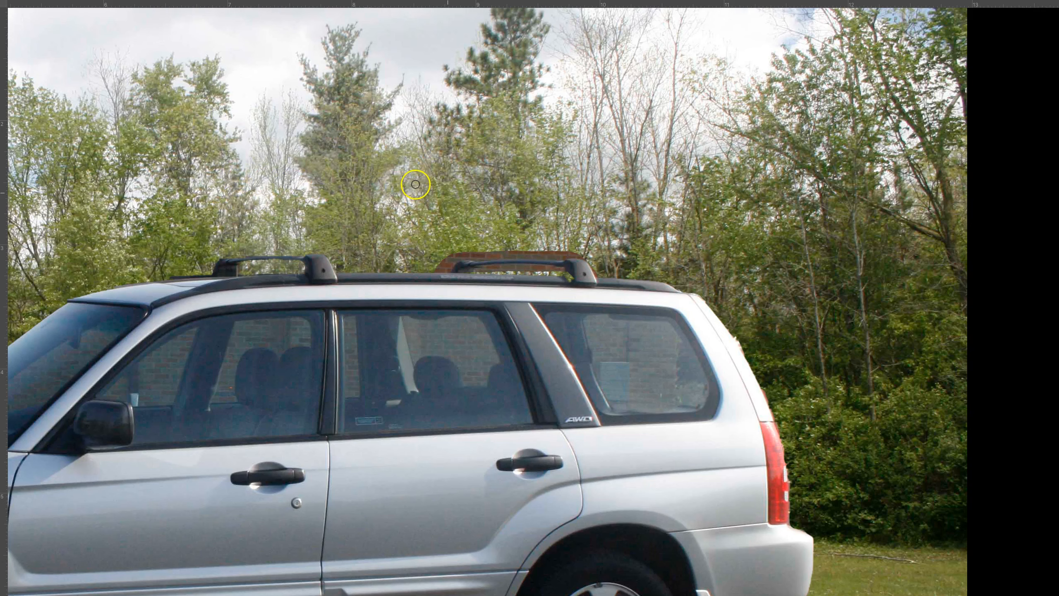
key(f)
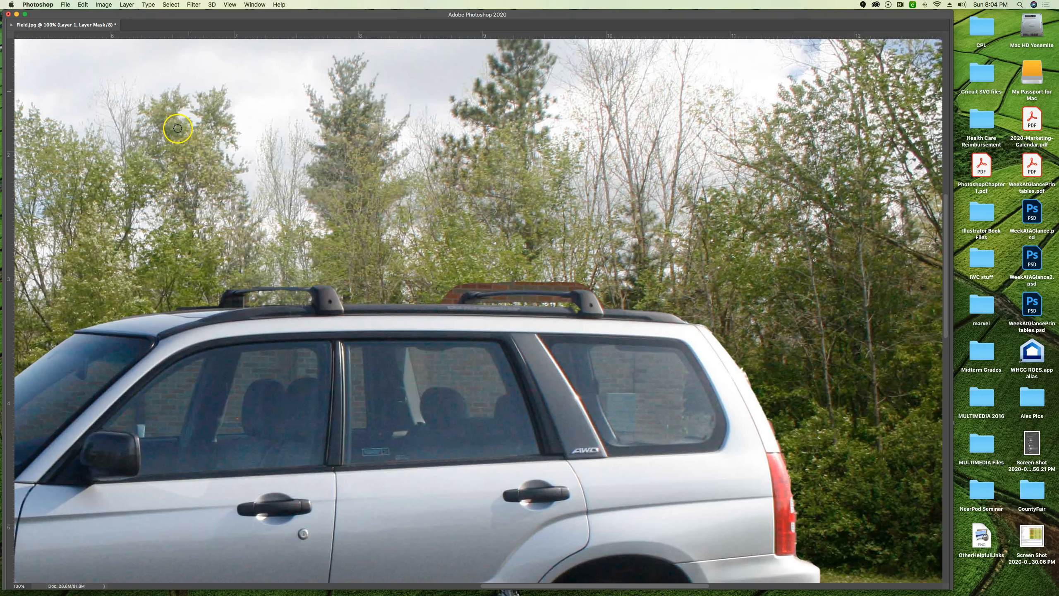
key(f)
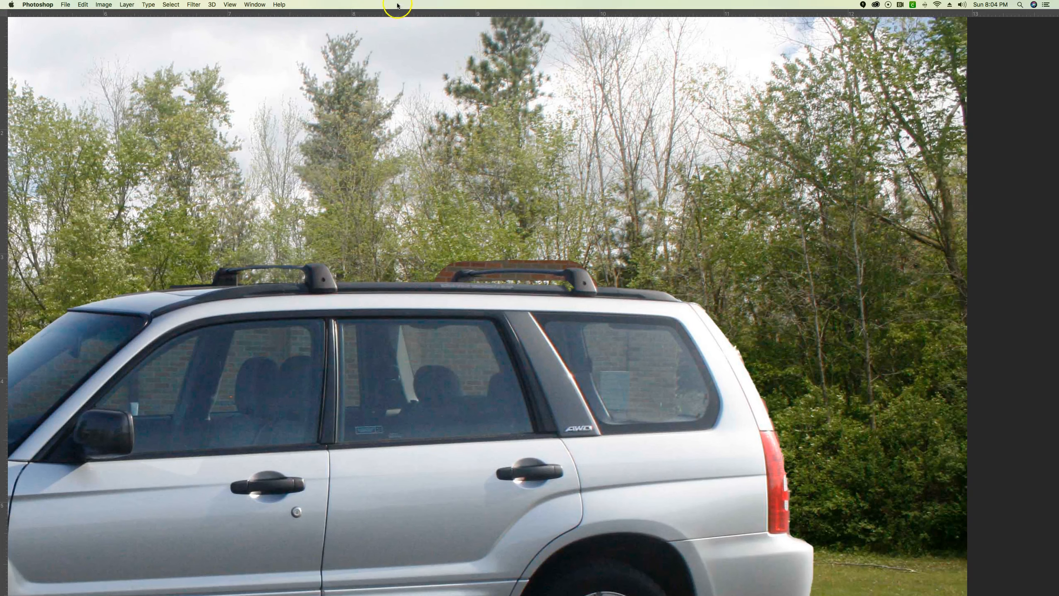
drag(317, 17, 377, 40)
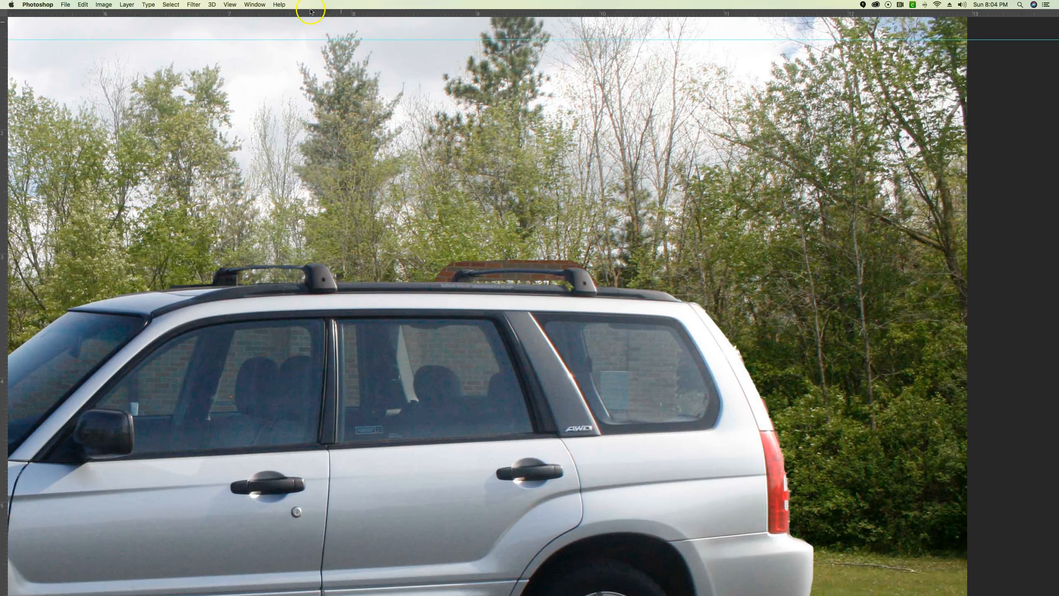
Show the Tools panel and return to the standard screen mode.
click(255, 4)
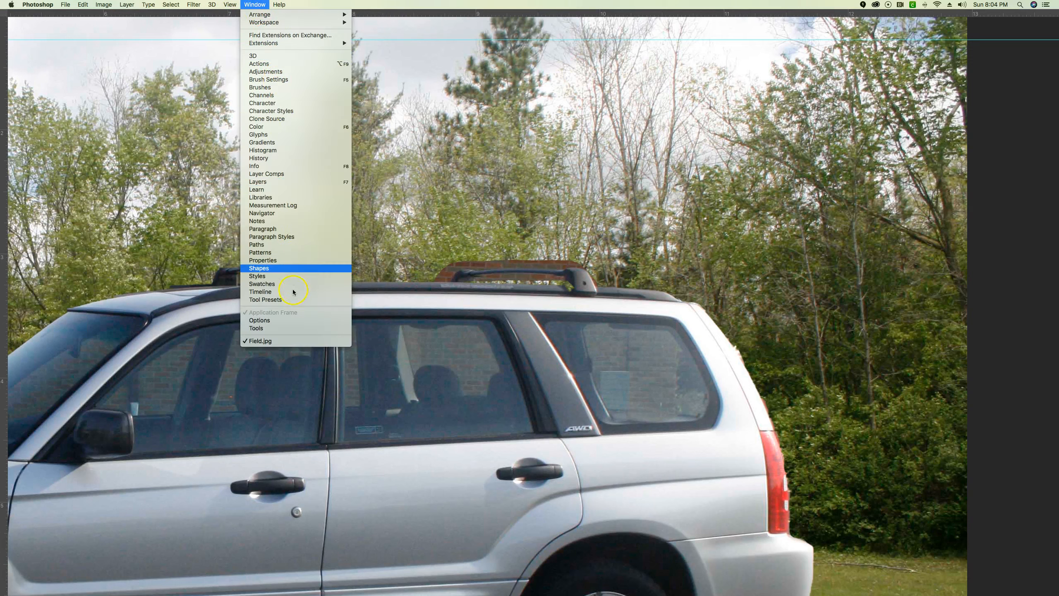
click(285, 328)
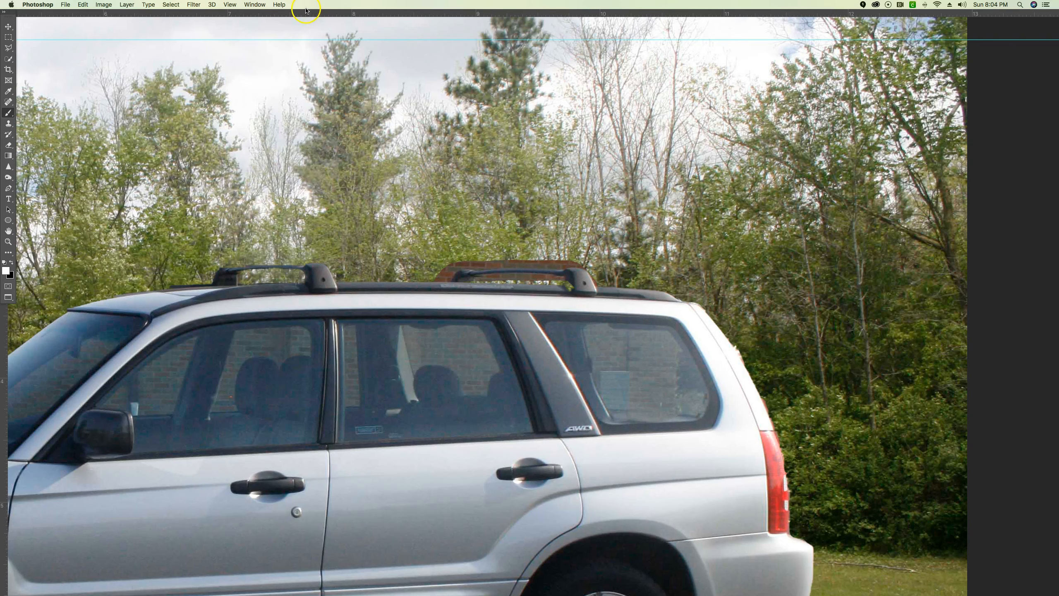
key(f)
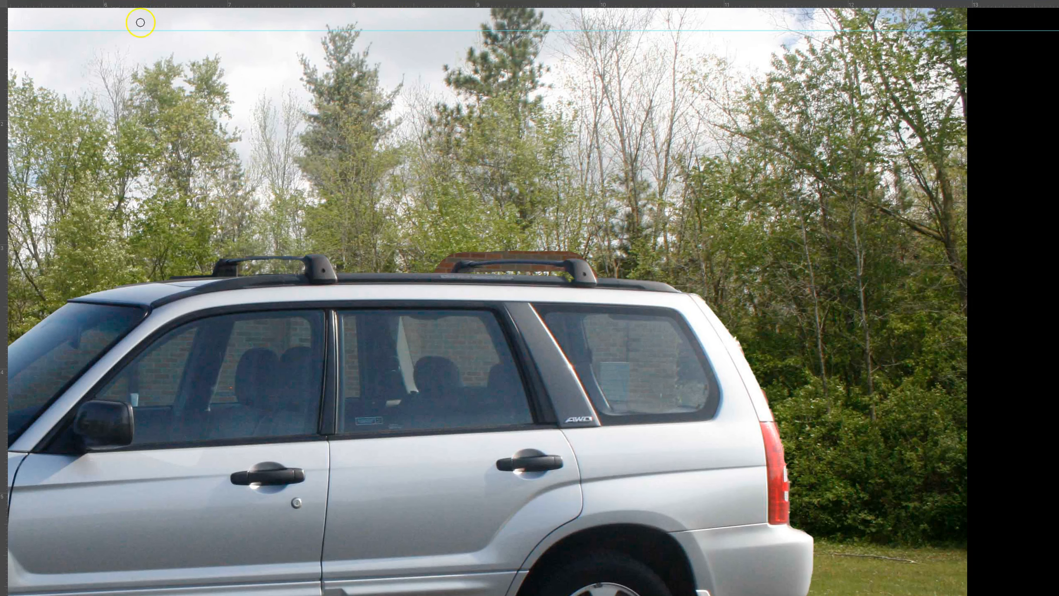
key(f)
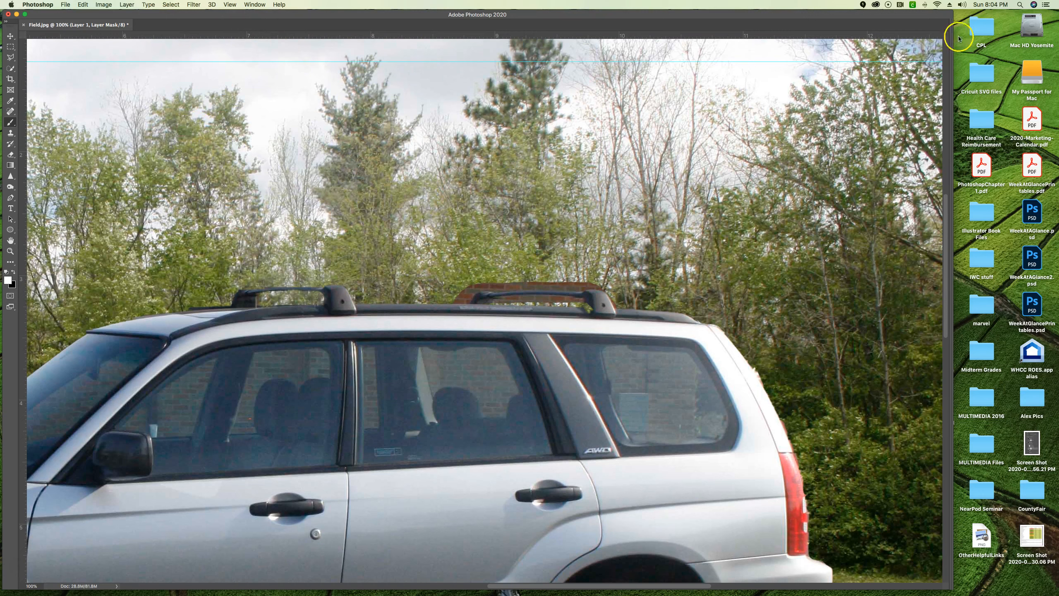
Widen the application window and preview the image in the full-screen modes.
drag(954, 16, 1033, 24)
key(f)
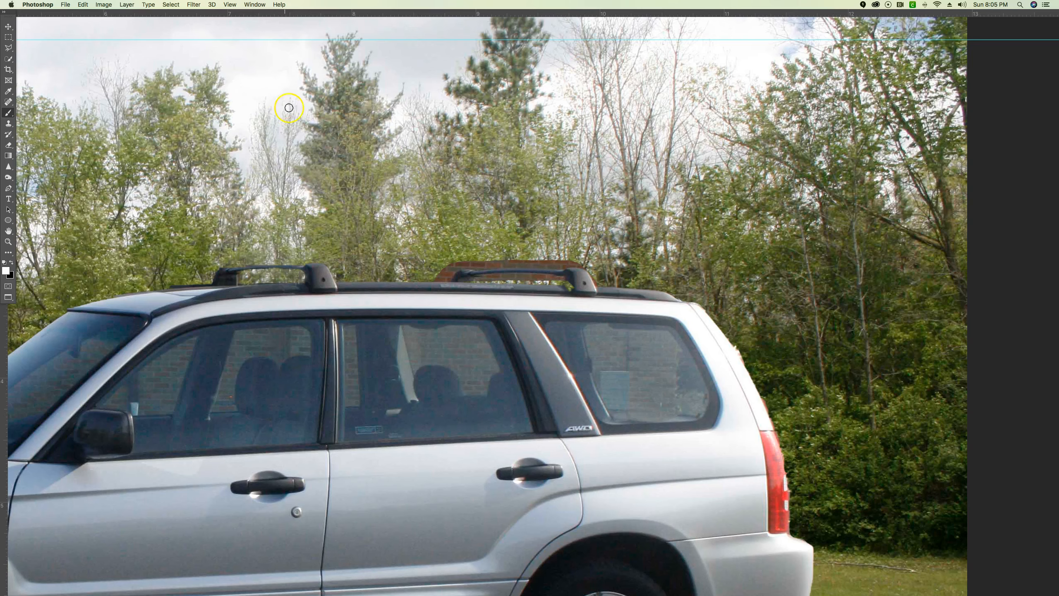
key(f)
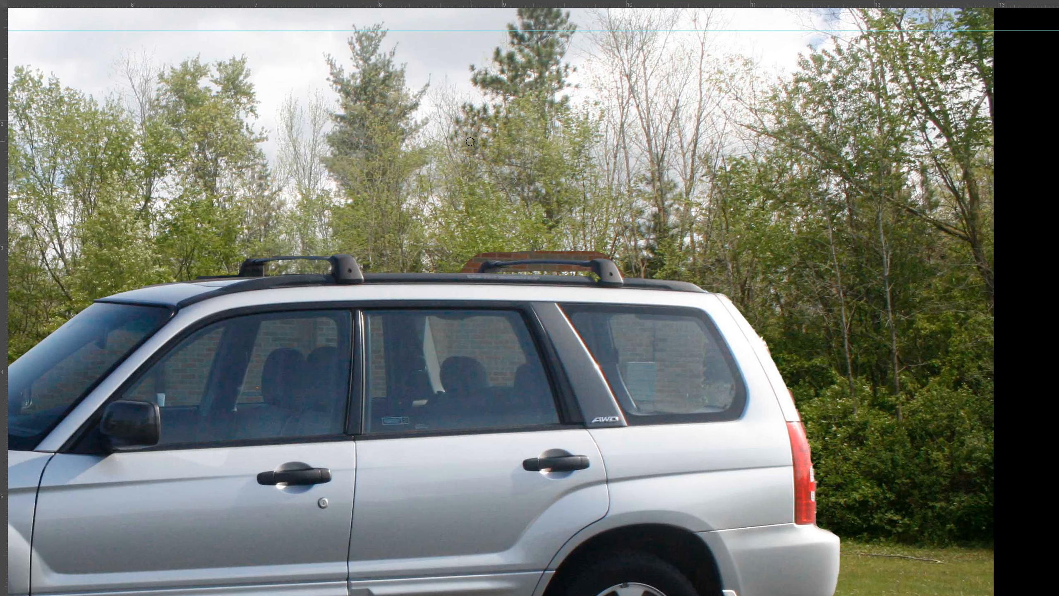
key(f)
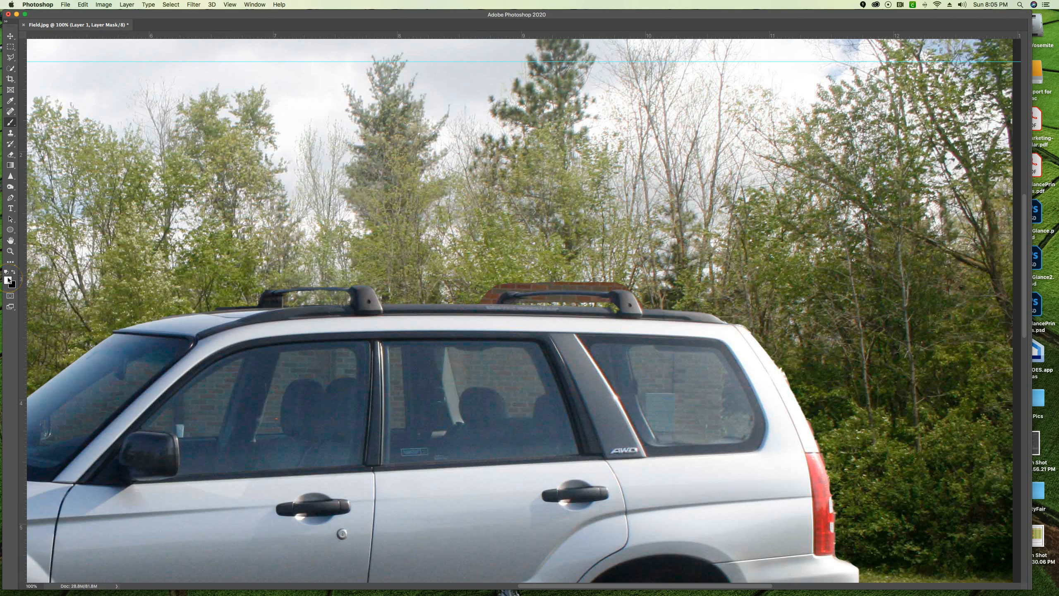
Bring back the Layers panel.
click(227, 6)
mouse_move(255, 5)
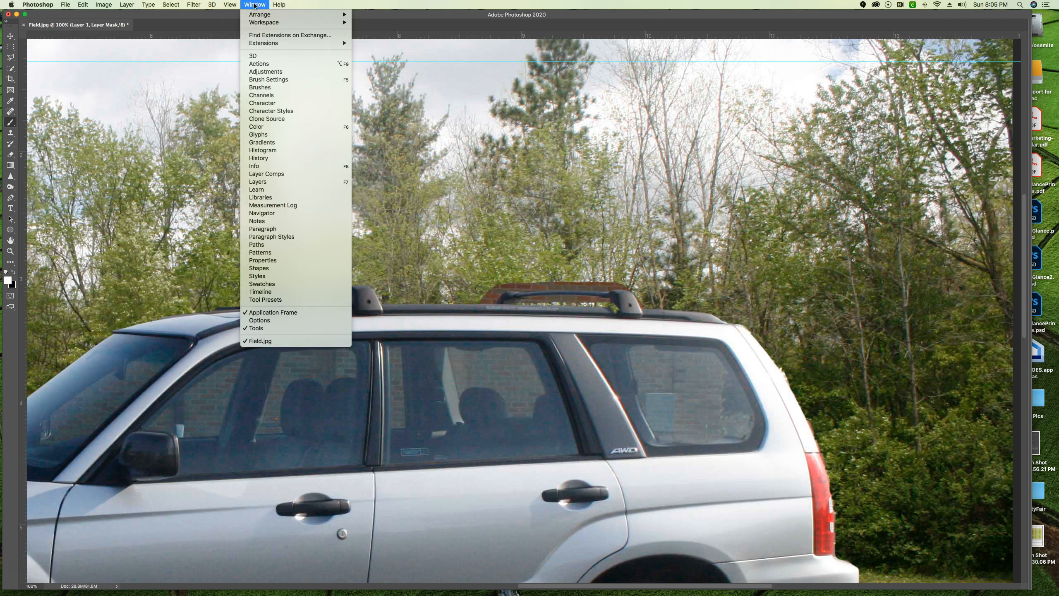
click(263, 183)
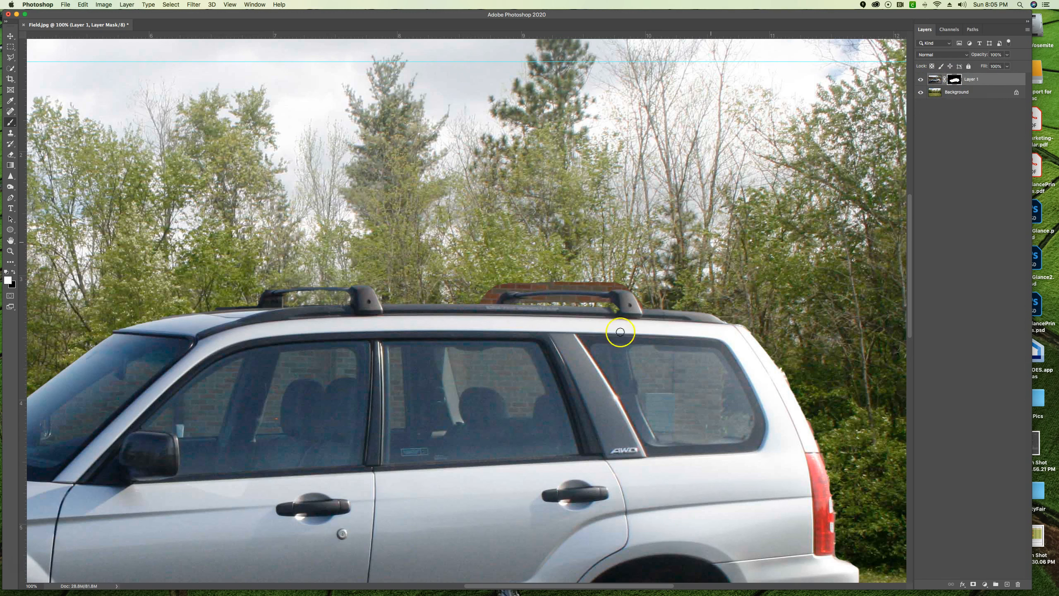
Paint black on Layer 1's mask to hide the leftover brick around the rear roof rack bar.
click(592, 283)
key(x)
click(620, 284)
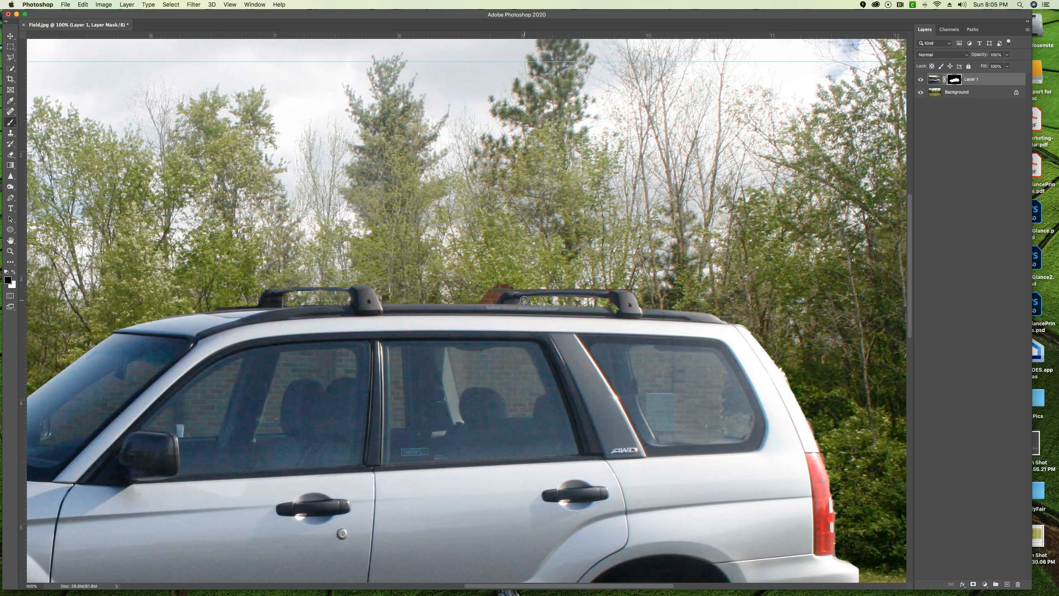
drag(507, 275, 511, 283)
Show the whole image at 50% and set the foreground color to medium gray #6b6b6b.
mouse_move(550, 454)
mouse_down()
mouse_move(686, 258)
mouse_move(711, 193)
mouse_move(743, 258)
mouse_move(772, 248)
mouse_move(731, 231)
mouse_move(686, 269)
mouse_move(650, 270)
mouse_up()
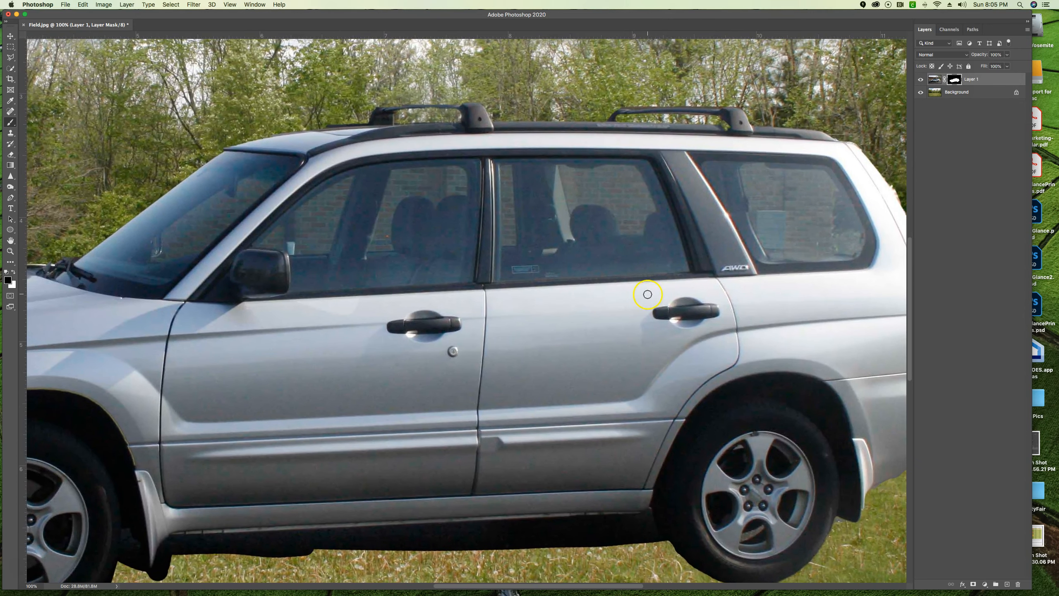
key(super+minus)
key(super+minus)
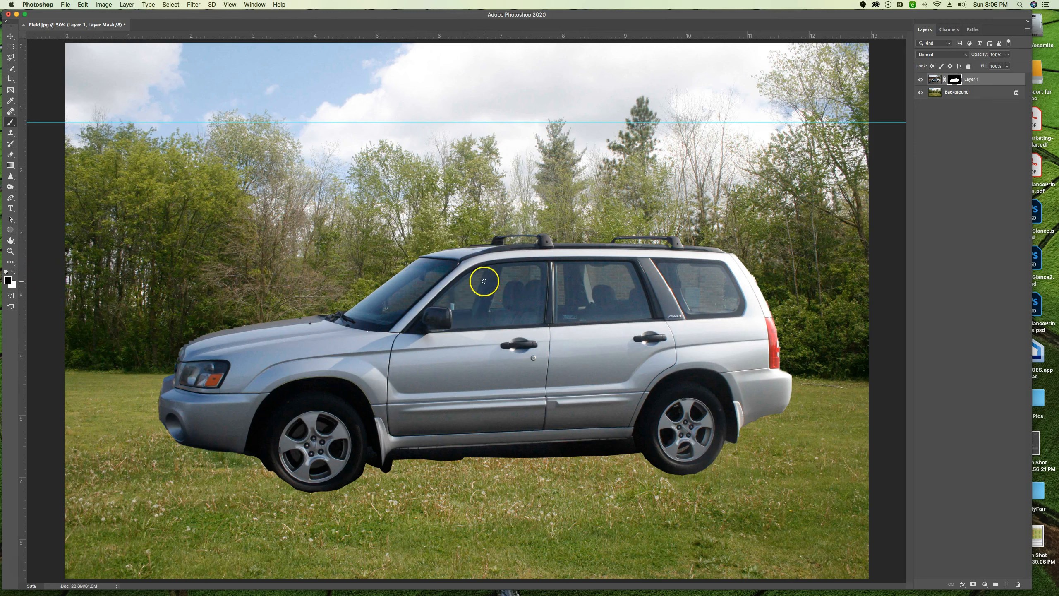
click(8, 282)
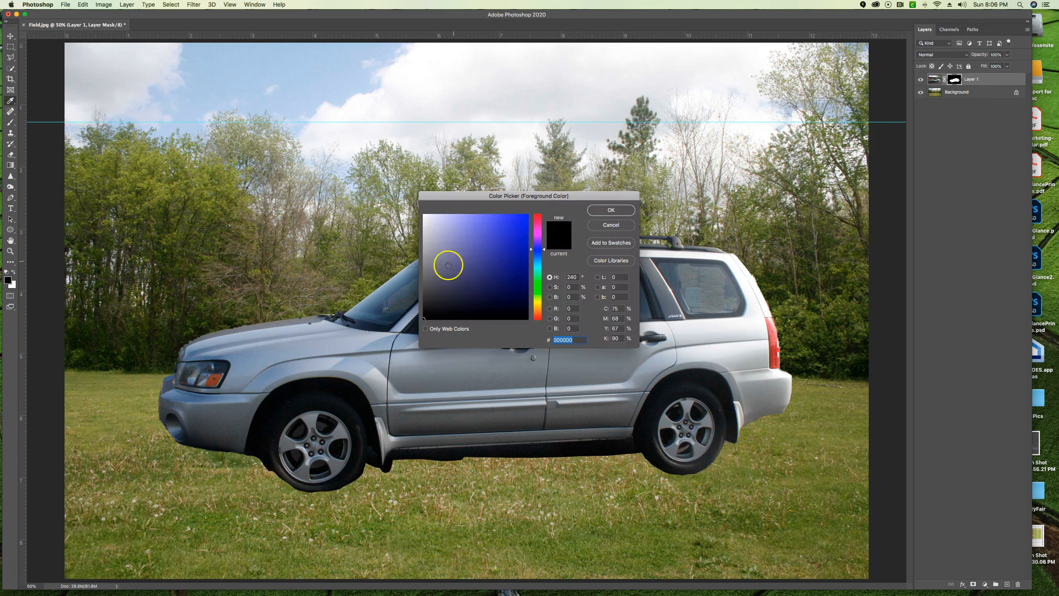
click(424, 276)
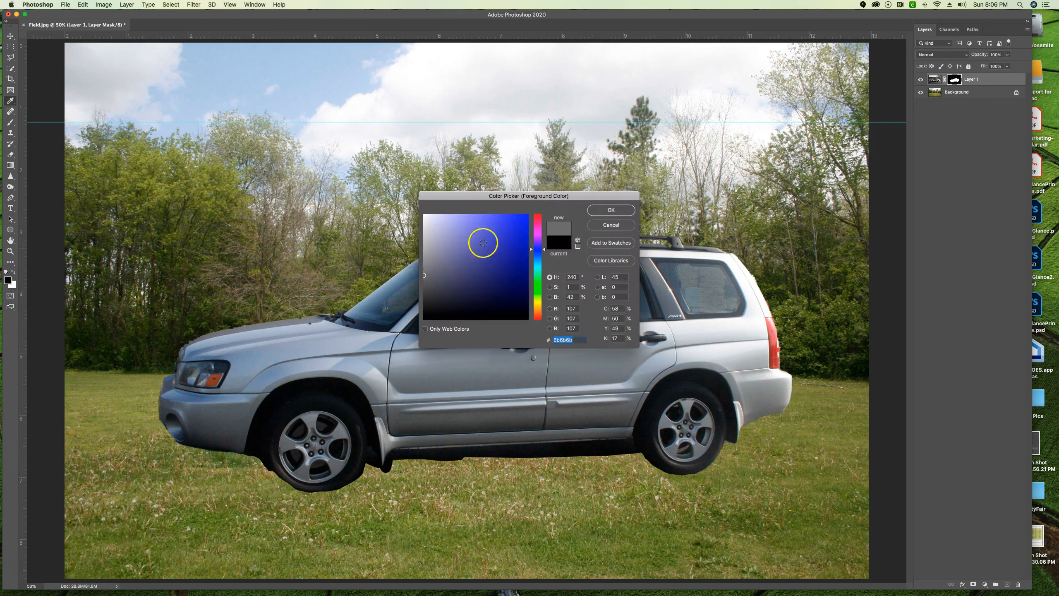
click(611, 210)
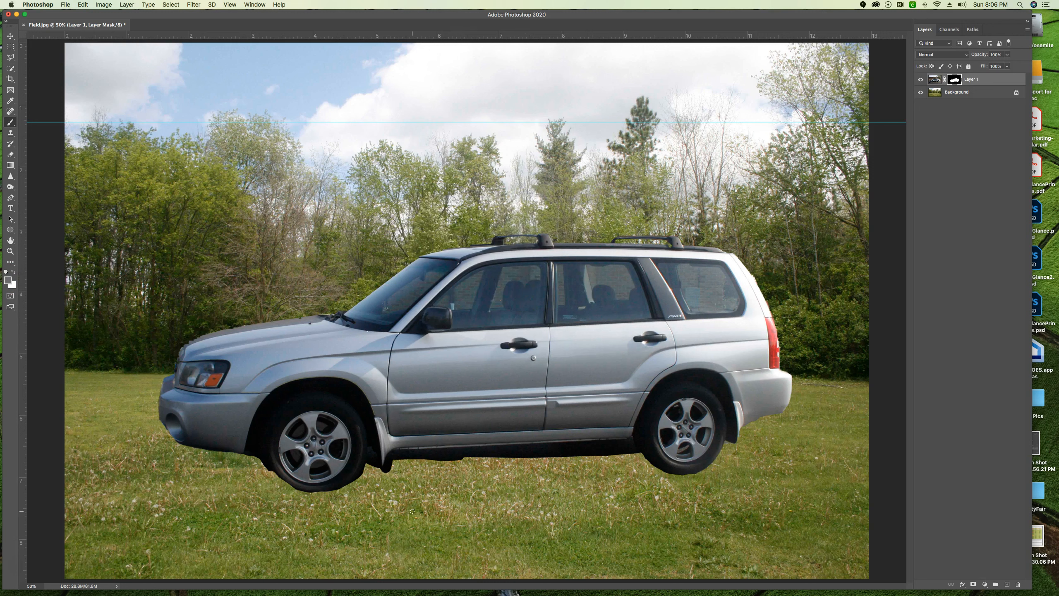
Paint a wide gray band on the mask beneath the car from bumper to bumper for a semi-transparent ground shadow.
mouse_move(641, 471)
mouse_down()
mouse_move(416, 480)
mouse_move(596, 478)
mouse_move(632, 469)
mouse_move(616, 462)
mouse_move(667, 428)
mouse_move(630, 462)
mouse_move(423, 470)
mouse_move(368, 491)
mouse_up()
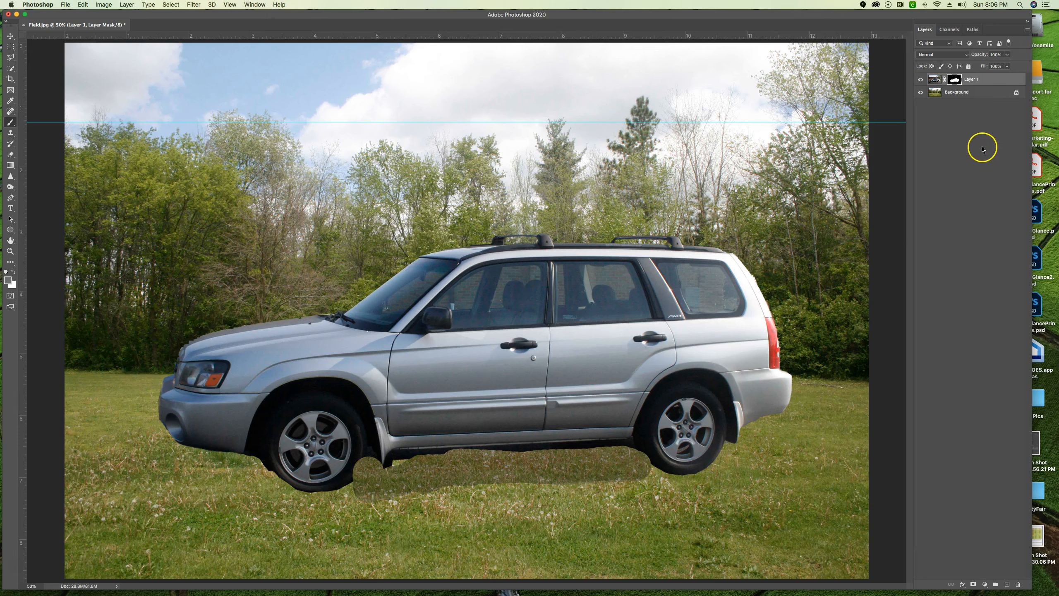
key(super+z)
mouse_move(165, 470)
mouse_down()
mouse_move(206, 470)
mouse_move(156, 480)
mouse_move(192, 472)
mouse_move(129, 450)
mouse_move(253, 472)
mouse_move(294, 504)
mouse_move(344, 509)
mouse_move(320, 511)
mouse_move(366, 502)
mouse_move(372, 482)
mouse_move(392, 498)
mouse_move(403, 476)
mouse_move(582, 481)
mouse_move(631, 476)
mouse_move(630, 464)
mouse_move(698, 491)
mouse_move(755, 441)
mouse_move(750, 462)
mouse_move(737, 465)
mouse_move(756, 439)
mouse_move(796, 424)
mouse_move(759, 437)
mouse_move(783, 432)
mouse_up()
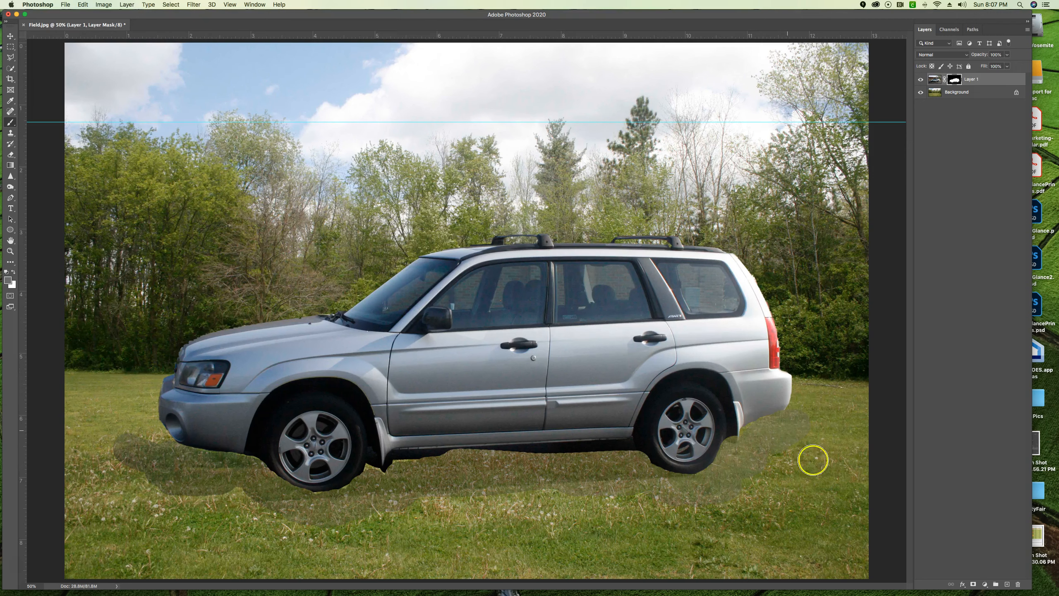
drag(565, 492, 404, 495)
mouse_move(340, 502)
mouse_down()
mouse_move(302, 512)
mouse_move(138, 486)
mouse_move(180, 500)
mouse_move(124, 462)
mouse_move(137, 423)
mouse_move(143, 451)
mouse_move(155, 458)
mouse_move(148, 430)
mouse_move(148, 444)
mouse_move(195, 491)
mouse_up()
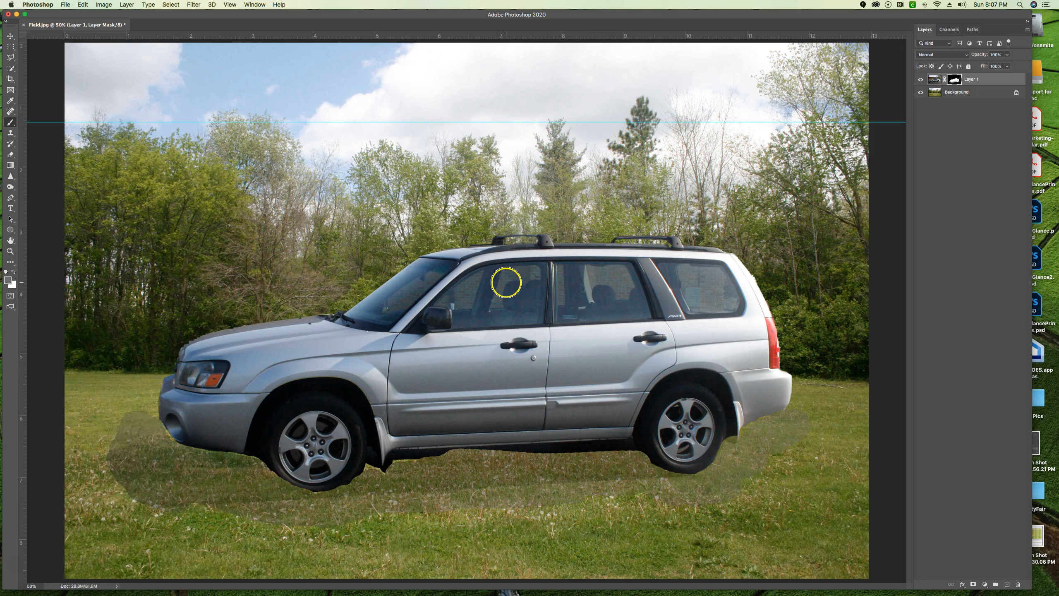
Shrink the brush and paint gray on the mask over the brick seen through the front door window.
key([)
key([)
key([)
click(520, 272)
Paint gray on the mask over the rear door window glass around the headrest to make it semi-transparent.
click(598, 270)
click(559, 266)
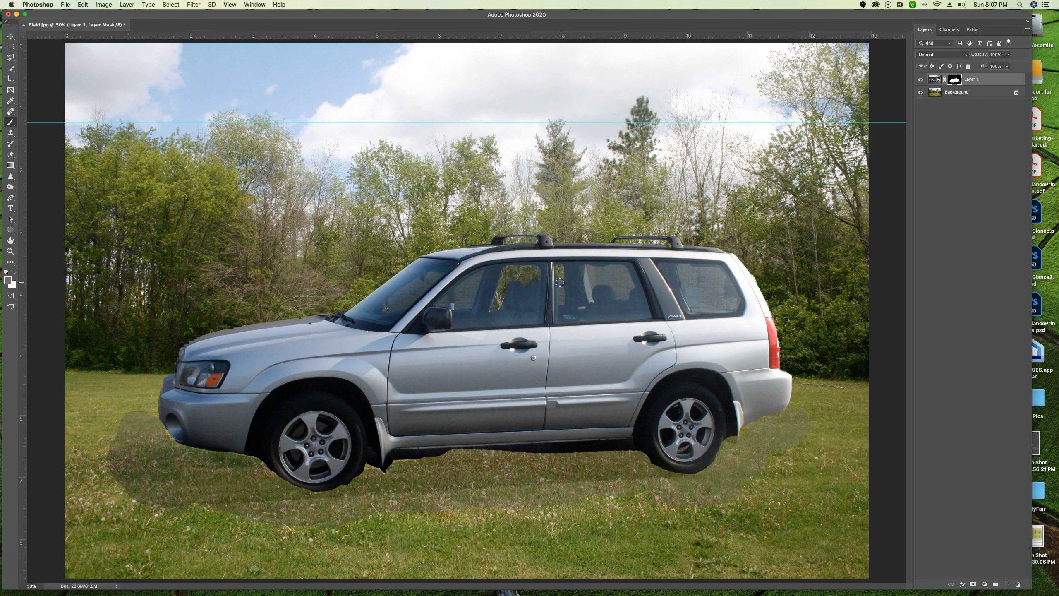
click(597, 275)
click(585, 269)
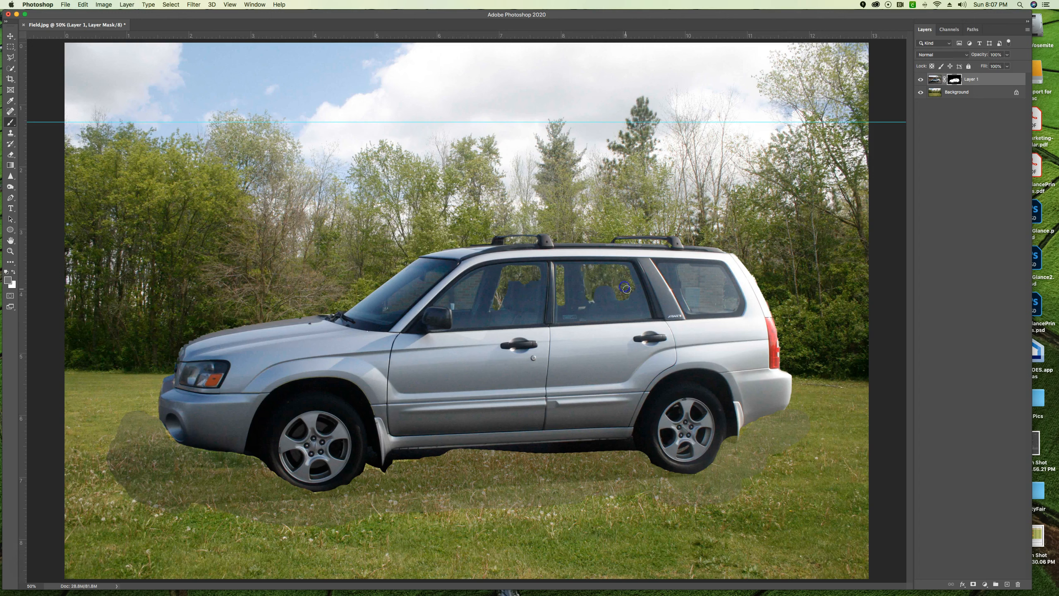
drag(588, 297, 592, 295)
Paint gray over the rear quarter window on the mask, filling missed spots with the mask displayed alone.
drag(680, 267, 688, 298)
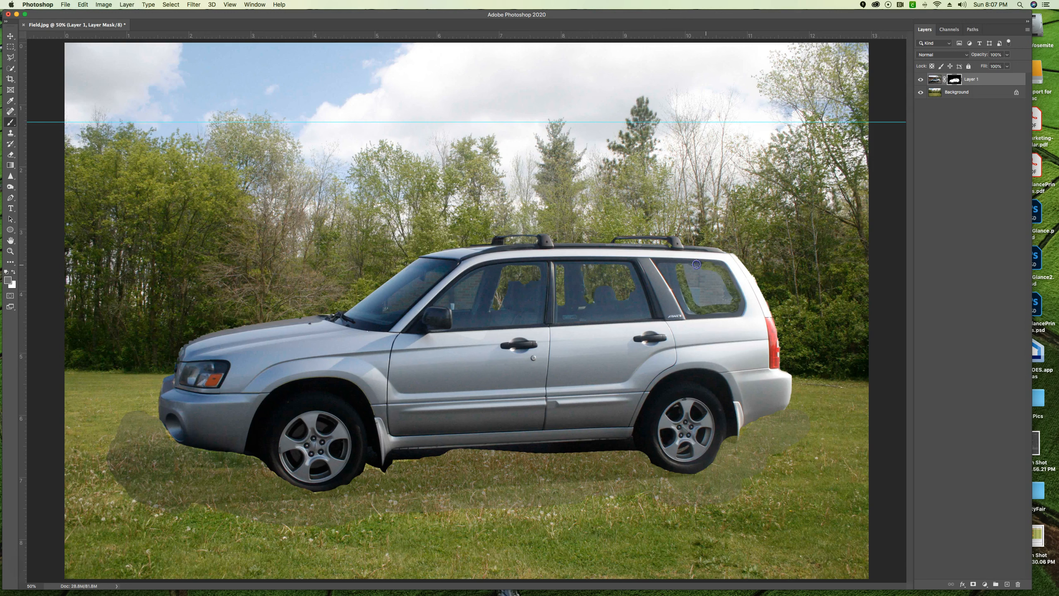
mouse_move(704, 279)
mouse_down()
mouse_move(715, 310)
mouse_move(712, 299)
mouse_move(720, 302)
mouse_up()
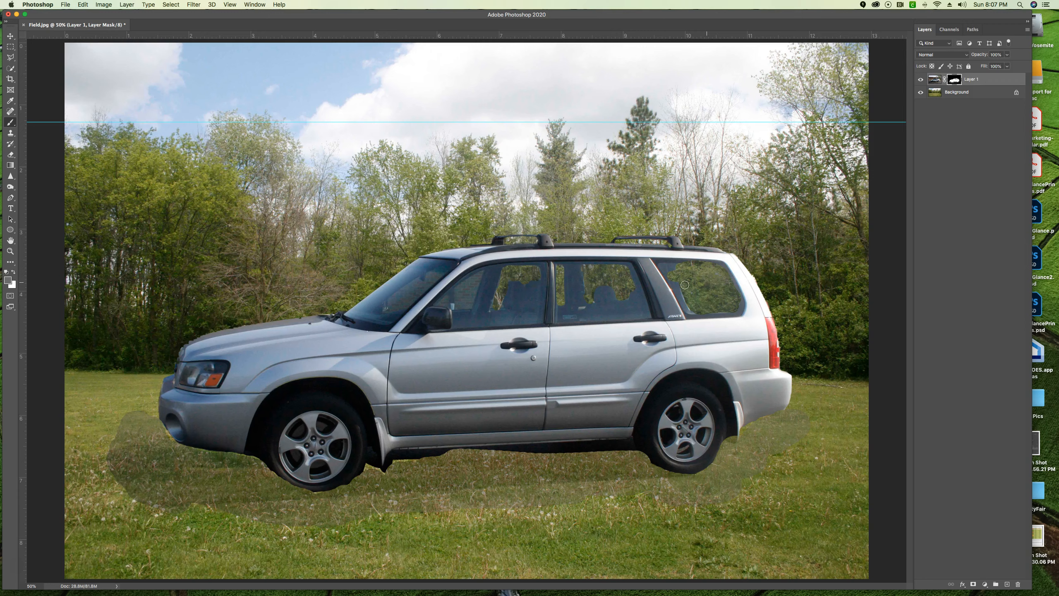
alt+click(957, 81)
mouse_move(704, 322)
mouse_down()
mouse_move(703, 289)
mouse_move(714, 277)
mouse_up()
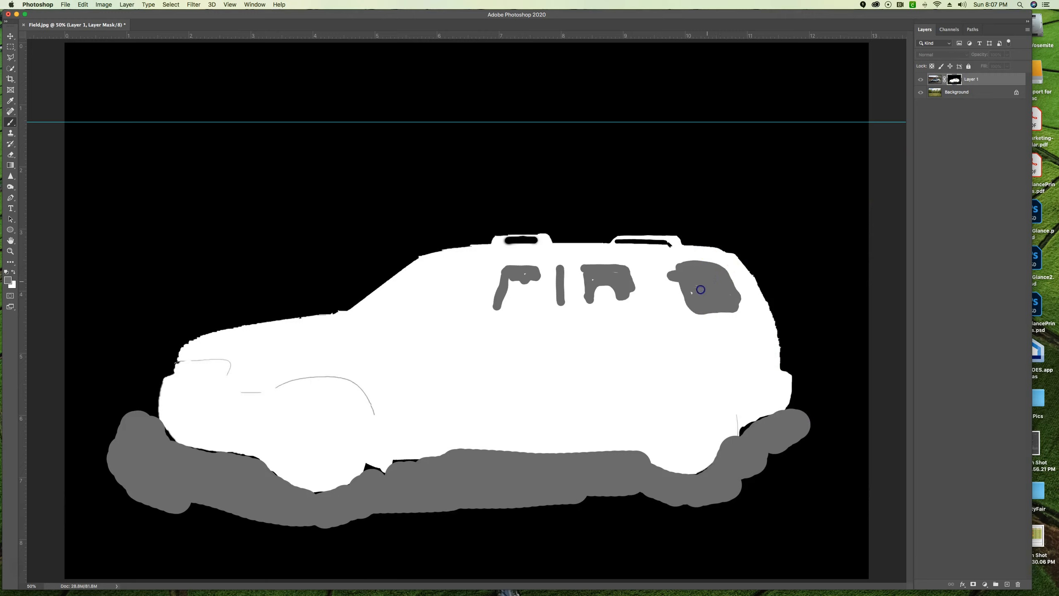
click(696, 284)
Paint white over the stray lines on the mask's front fender and smooth the hood and roof edges.
mouse_move(340, 389)
mouse_down()
mouse_move(360, 374)
mouse_move(371, 414)
mouse_move(336, 379)
mouse_move(282, 383)
mouse_up()
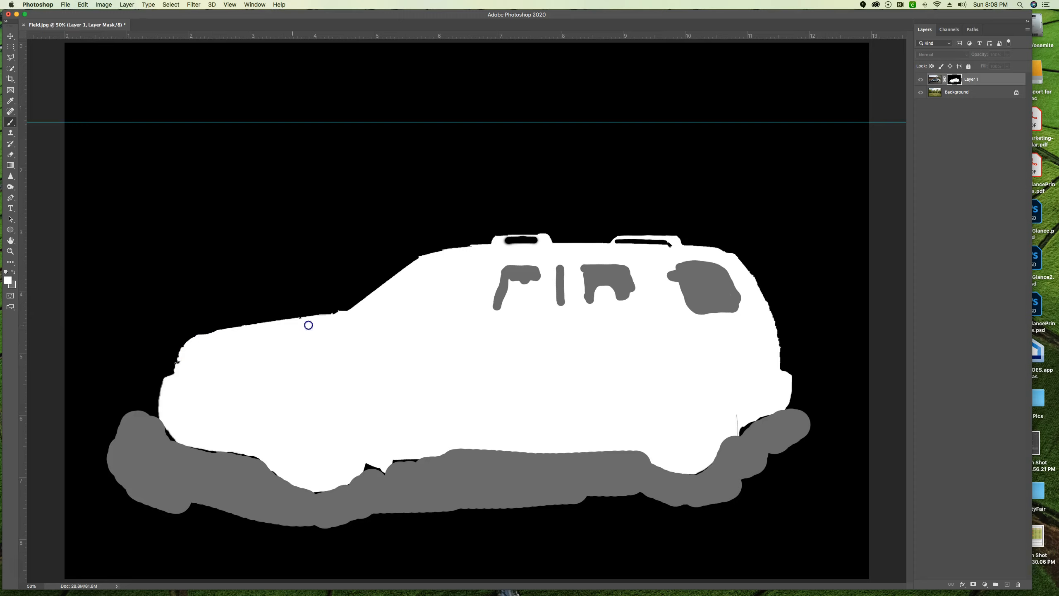
mouse_move(207, 328)
mouse_down()
mouse_move(196, 343)
mouse_move(209, 337)
mouse_up()
mouse_move(488, 249)
mouse_down()
mouse_move(514, 349)
mouse_move(426, 364)
mouse_move(569, 348)
mouse_move(563, 228)
mouse_move(547, 248)
mouse_move(520, 250)
mouse_up()
Paint white along the lower edges of both tires on the mask and return to the normal image view.
drag(735, 409, 648, 455)
drag(719, 436, 720, 432)
mouse_move(261, 461)
mouse_down()
mouse_move(295, 490)
mouse_move(354, 483)
mouse_up()
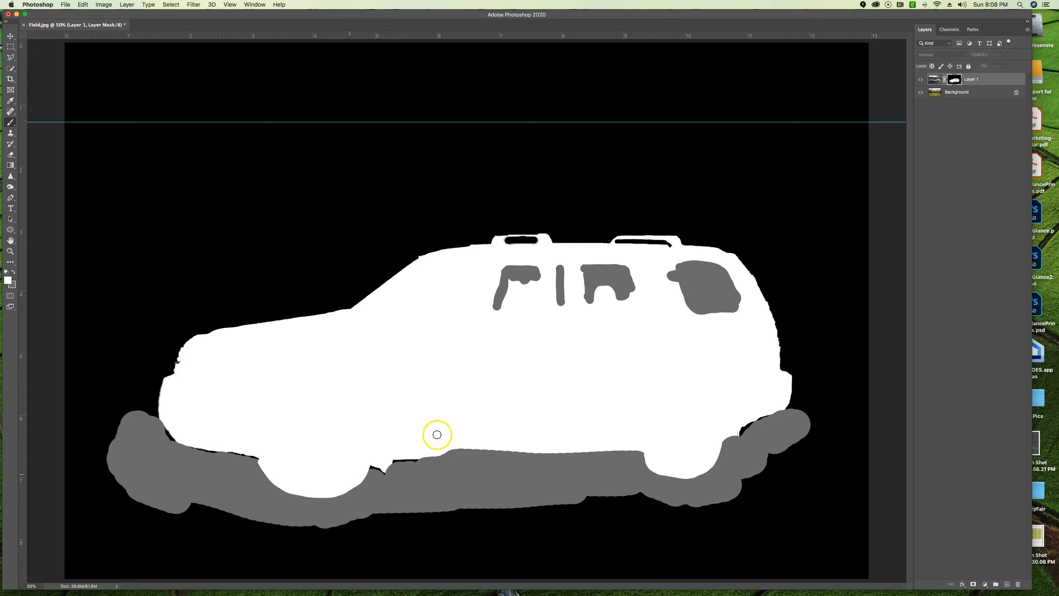
click(954, 83)
alt+click(954, 83)
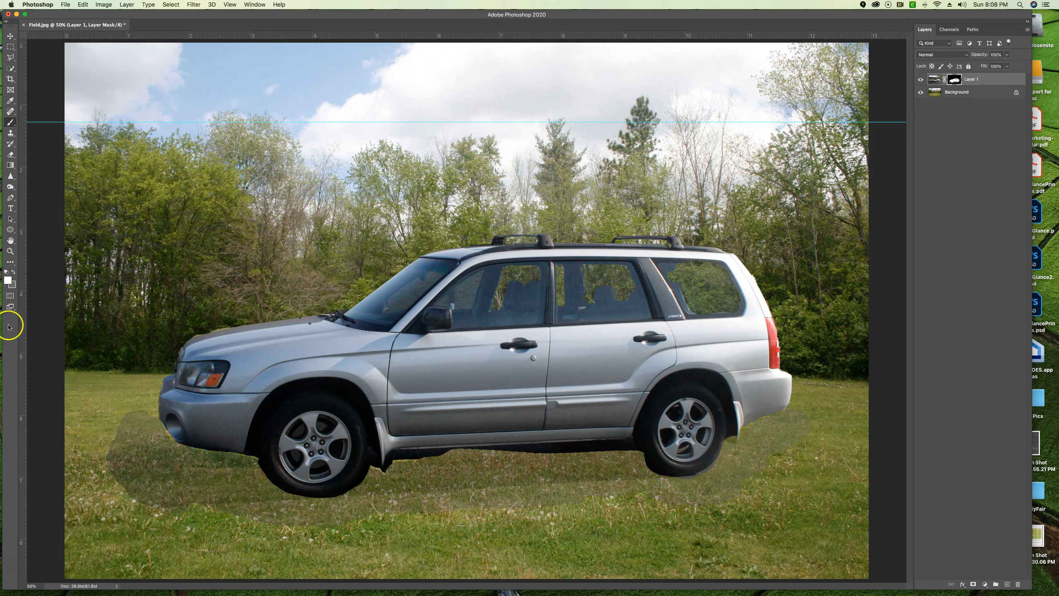
Set the background color to dark gray #39393a for painting the ground shadow on the mask.
click(15, 286)
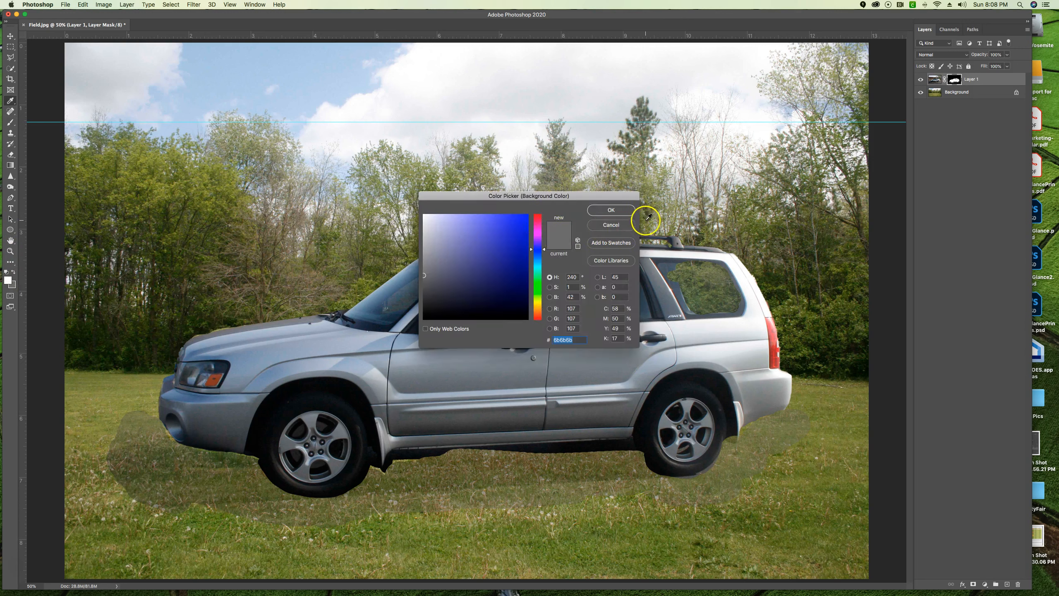
click(562, 226)
click(425, 295)
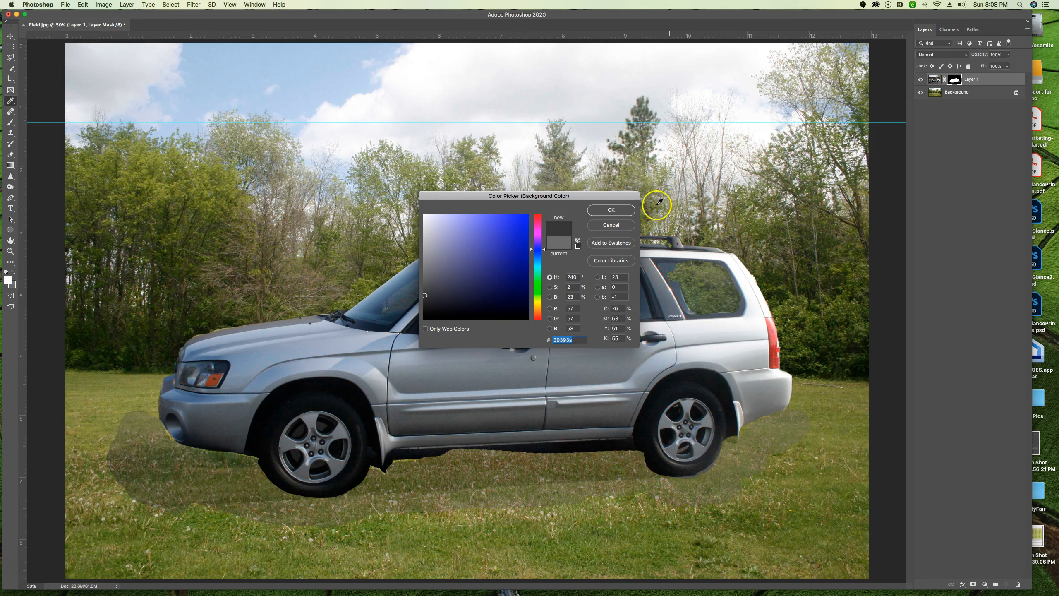
click(611, 210)
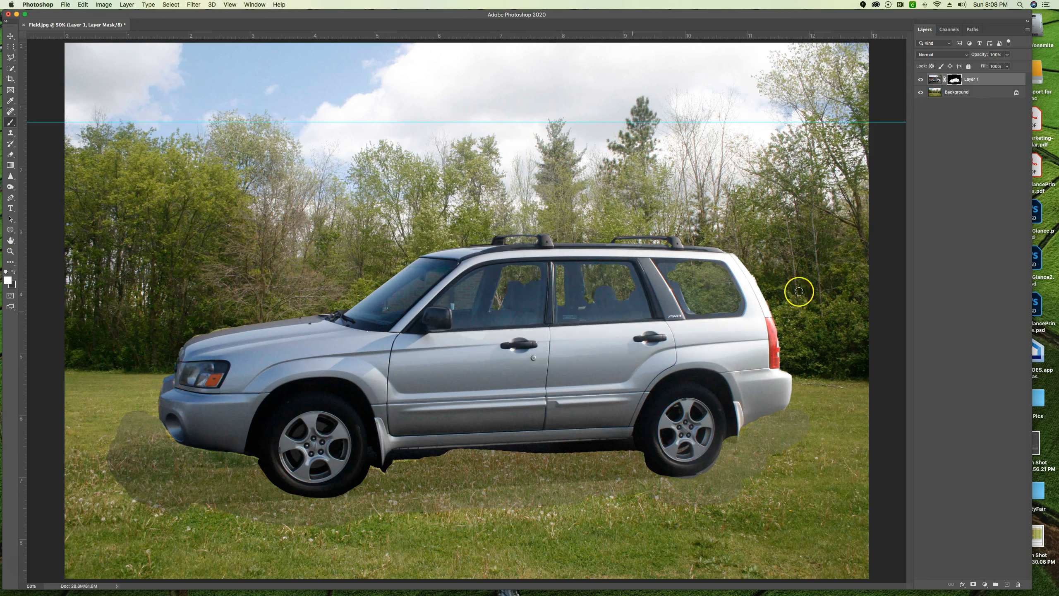
Try a white stroke on the layer mask over the grass below the front bumper and undo it.
click(955, 79)
drag(228, 464, 155, 464)
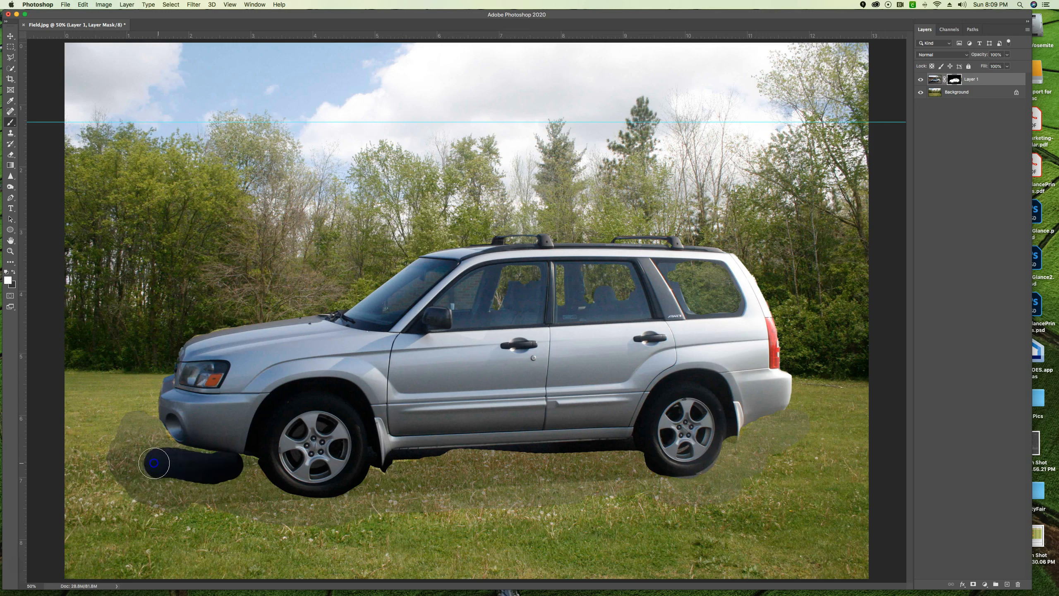
key(super+z)
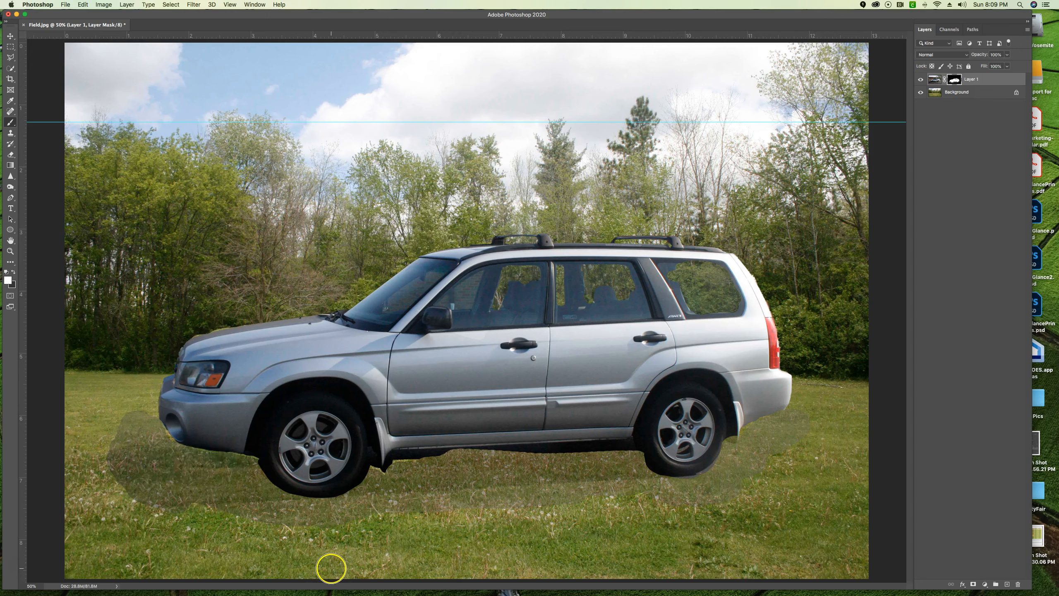
Paint the ground shadow on the mask with dark and then light gray, from the grass ahead of the bumper under the car to the rear tire.
click(13, 271)
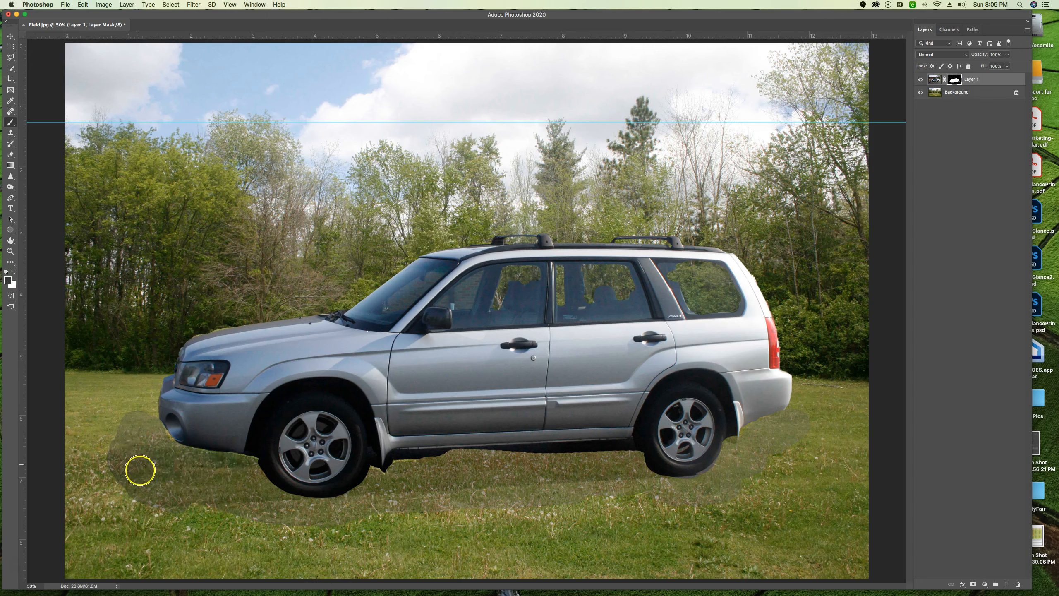
mouse_move(136, 436)
mouse_down()
mouse_move(155, 461)
mouse_move(129, 472)
mouse_move(149, 505)
mouse_up()
click(6, 284)
click(425, 232)
click(610, 212)
mouse_move(138, 444)
mouse_down()
mouse_move(135, 480)
mouse_move(172, 496)
mouse_move(132, 495)
mouse_move(137, 505)
mouse_move(78, 497)
mouse_move(114, 469)
mouse_move(137, 504)
mouse_move(157, 458)
mouse_move(147, 456)
mouse_move(239, 480)
mouse_move(246, 500)
mouse_move(36, 518)
mouse_move(218, 515)
mouse_move(150, 506)
mouse_move(279, 514)
mouse_move(245, 477)
mouse_move(73, 446)
mouse_move(139, 432)
mouse_move(130, 419)
mouse_move(211, 496)
mouse_move(310, 519)
mouse_move(457, 511)
mouse_up()
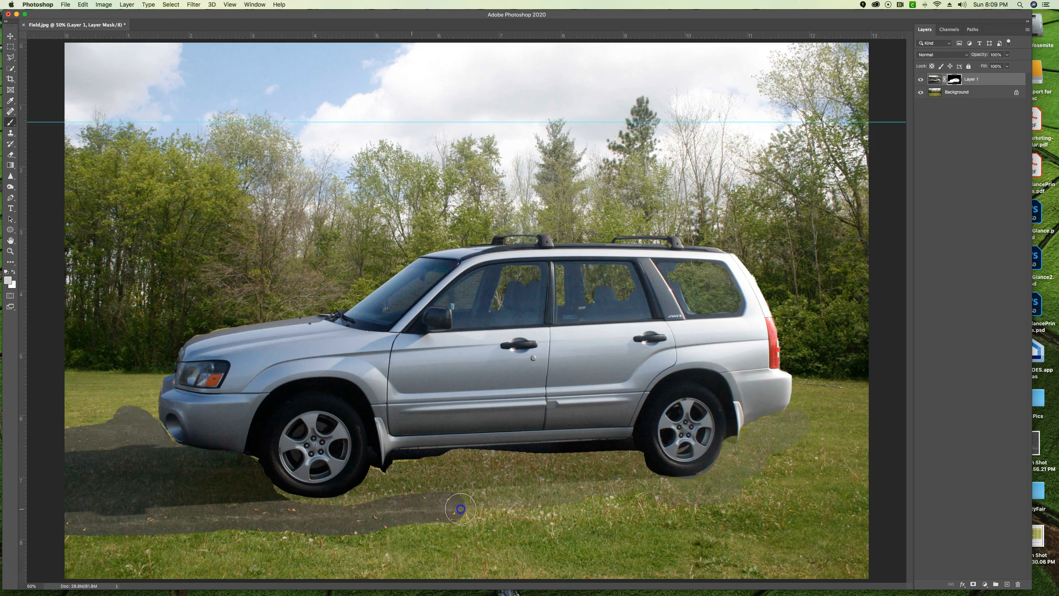
mouse_move(403, 471)
mouse_down()
mouse_move(643, 471)
mouse_move(378, 490)
mouse_move(564, 495)
mouse_move(364, 504)
mouse_up()
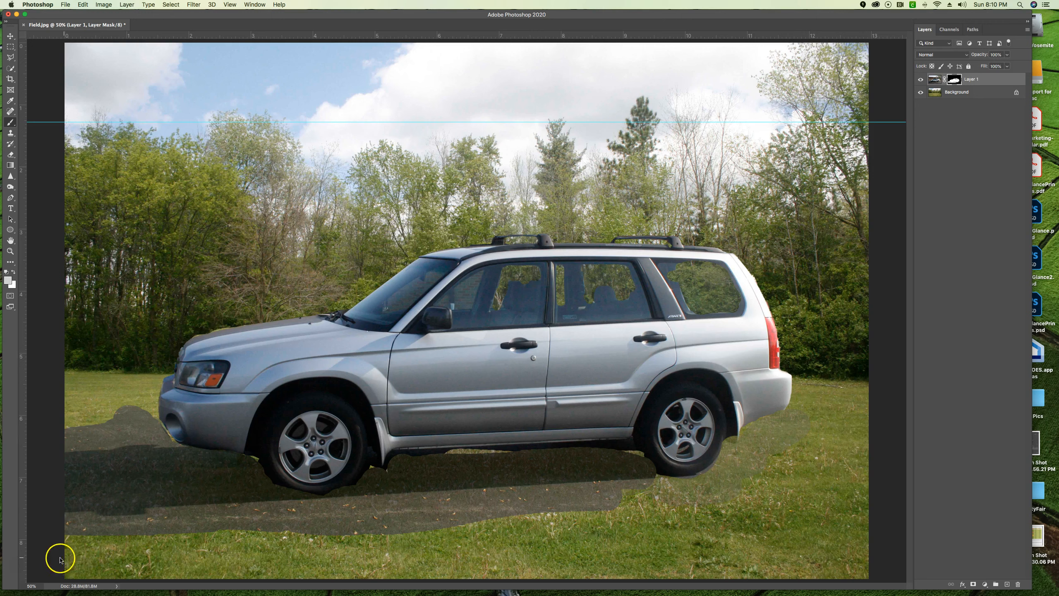
Close Field.jpg without saving the changes.
click(74, 541)
click(18, 25)
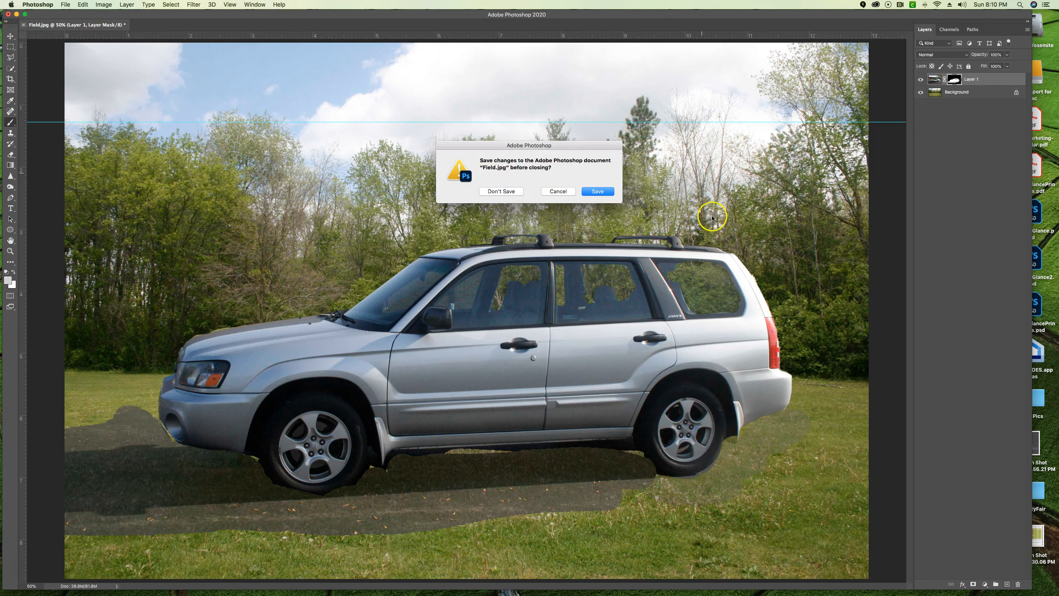
click(500, 191)
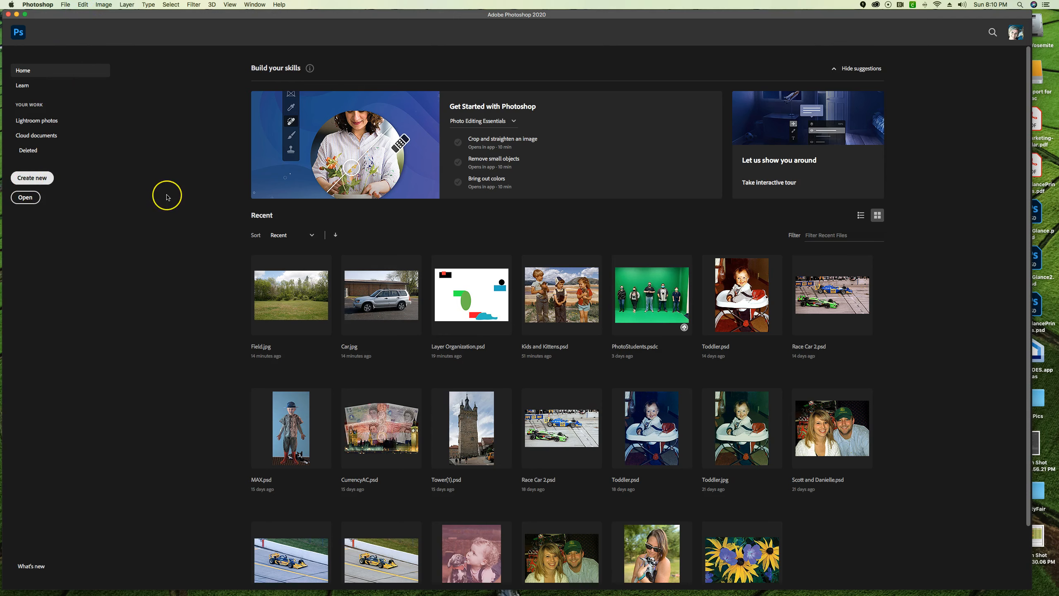
Create a new 8 x 4 inch RGB document at 300 pixels/inch with a white background.
key(super+n)
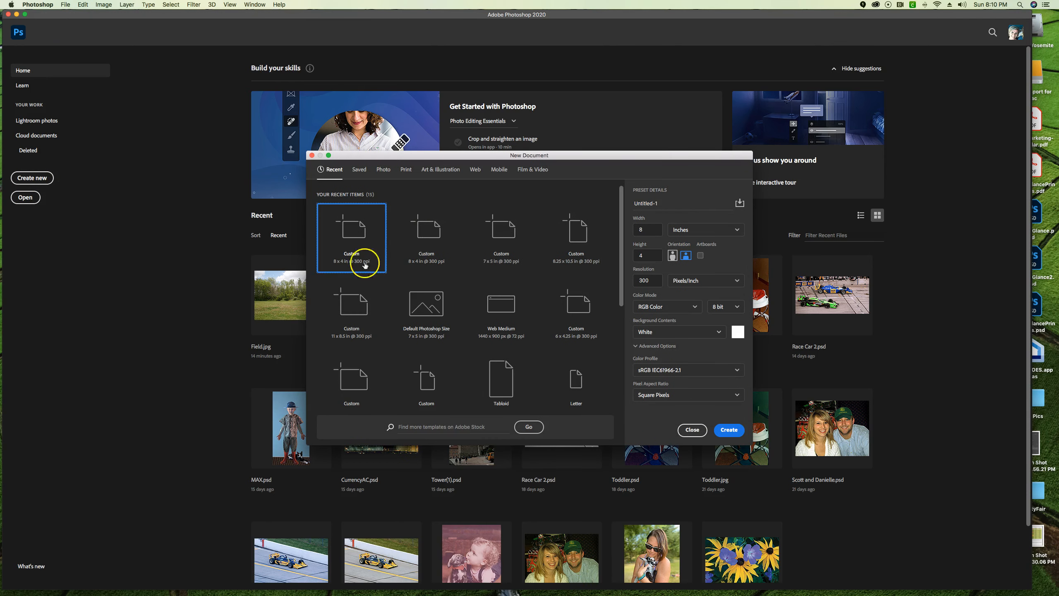
click(734, 432)
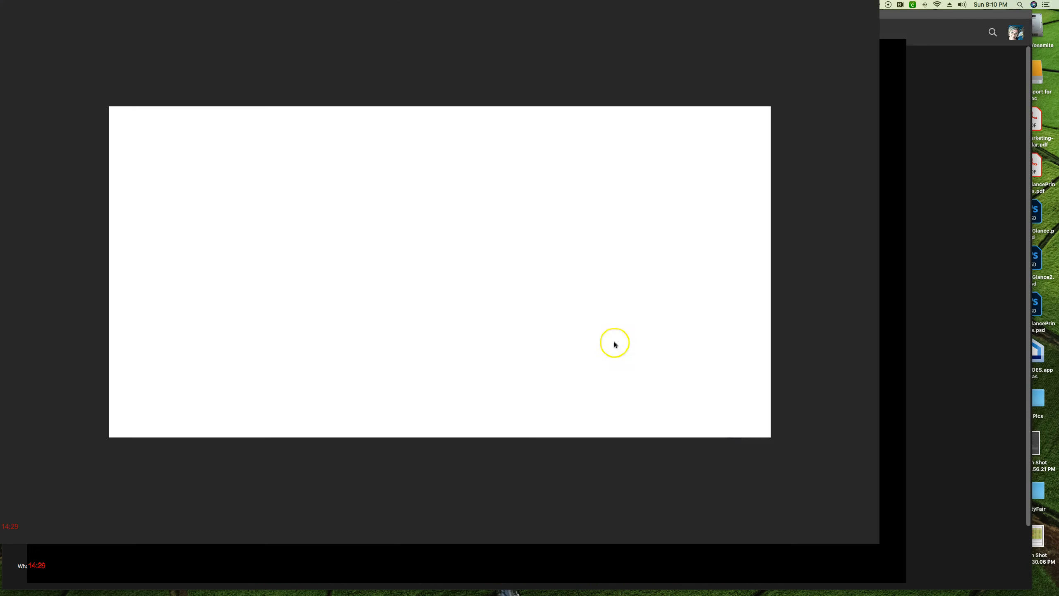